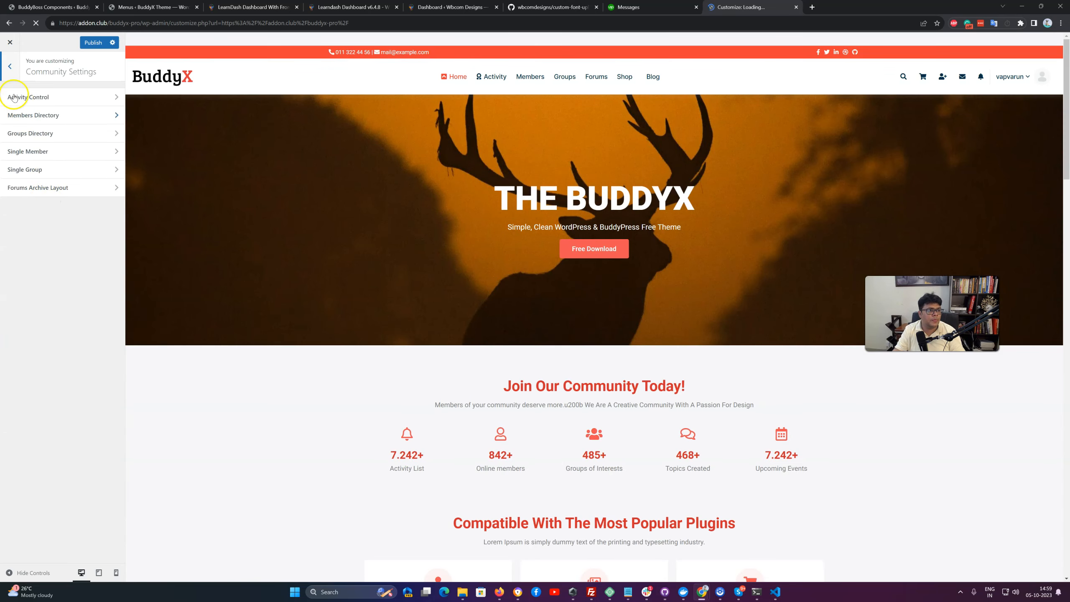
# Check the WP Login register options in the theme Customizer and exit, discarding the unsaved changes.
pyautogui.click(17, 75)
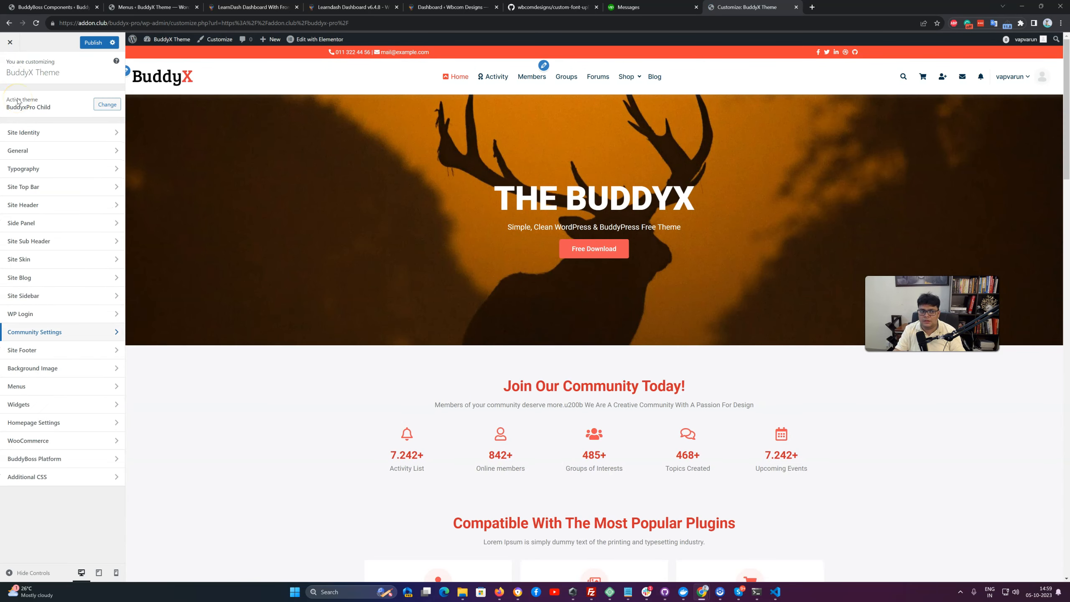
pyautogui.click(35, 304)
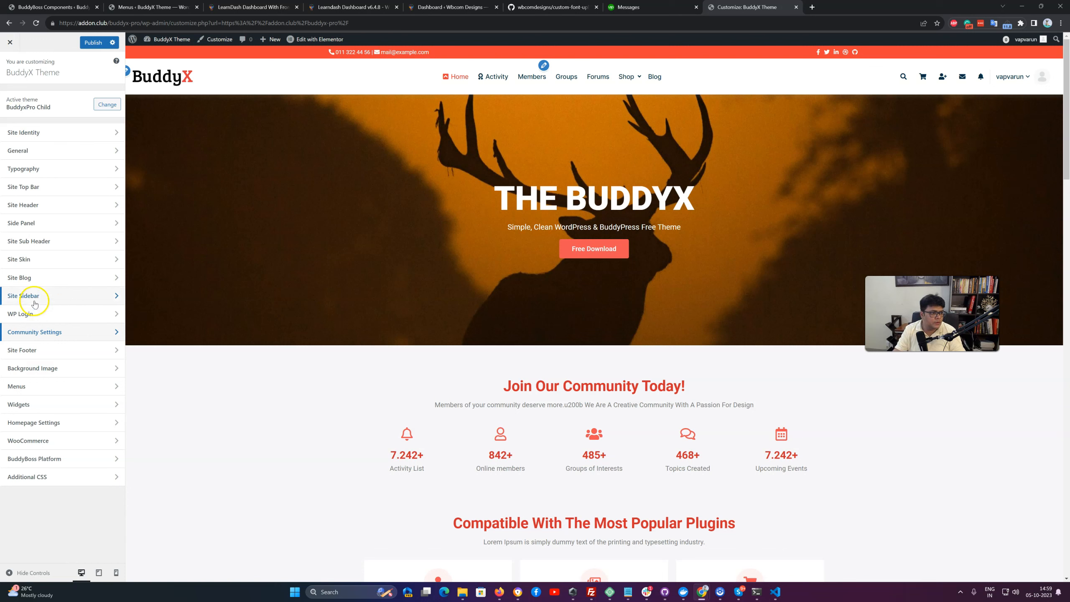
pyautogui.click(34, 315)
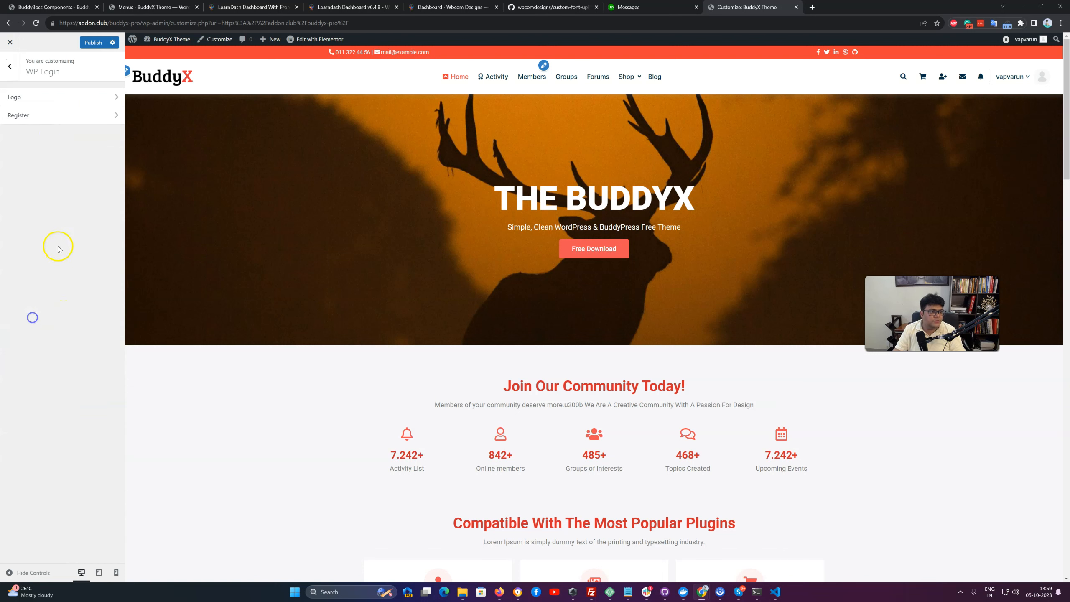
pyautogui.click(29, 119)
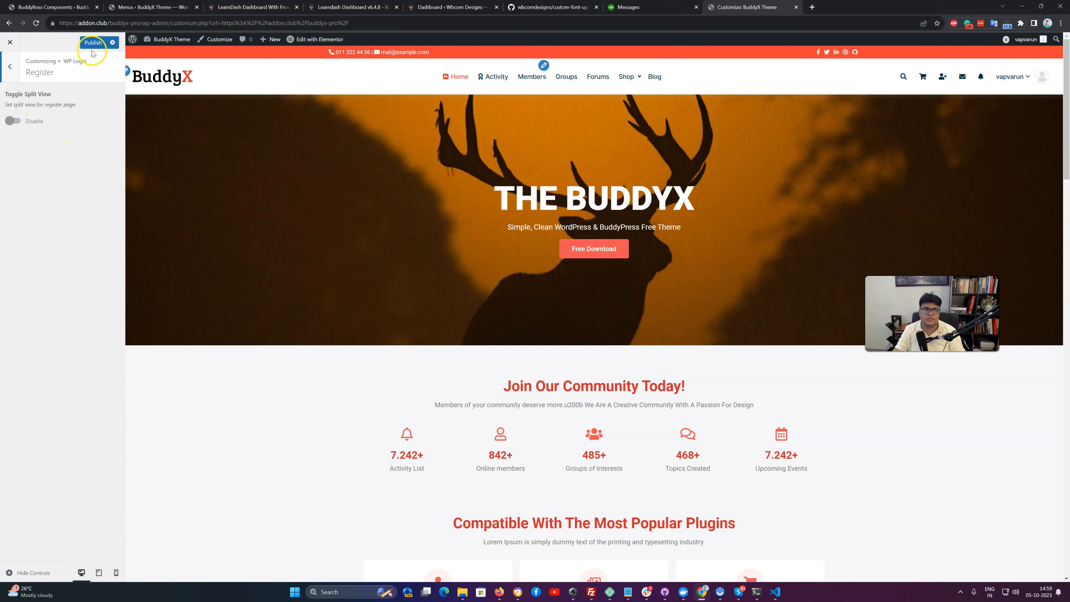
pyautogui.click(11, 42)
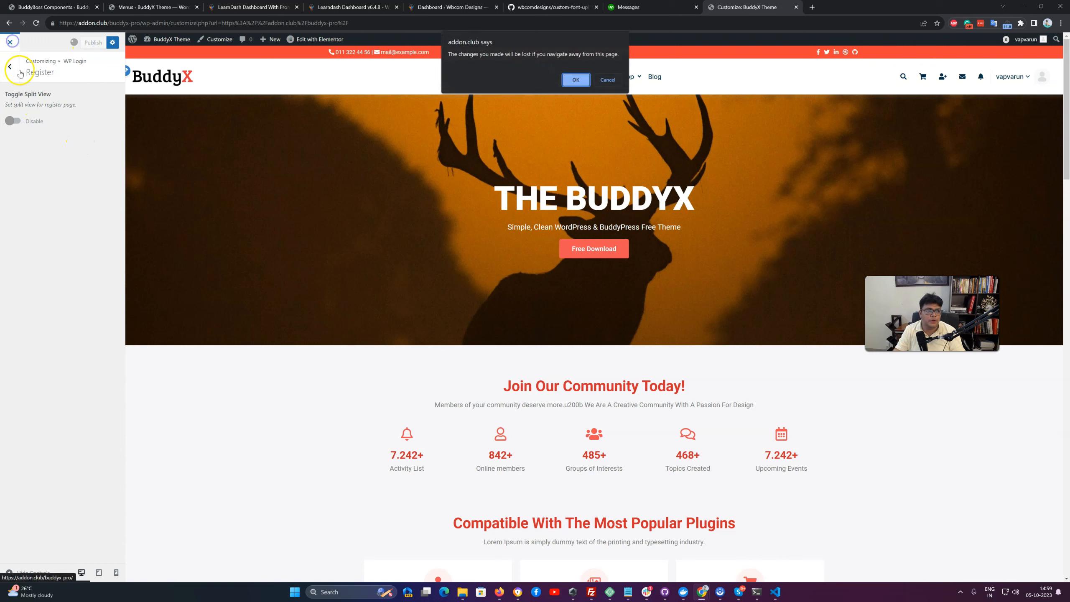
pyautogui.click(577, 81)
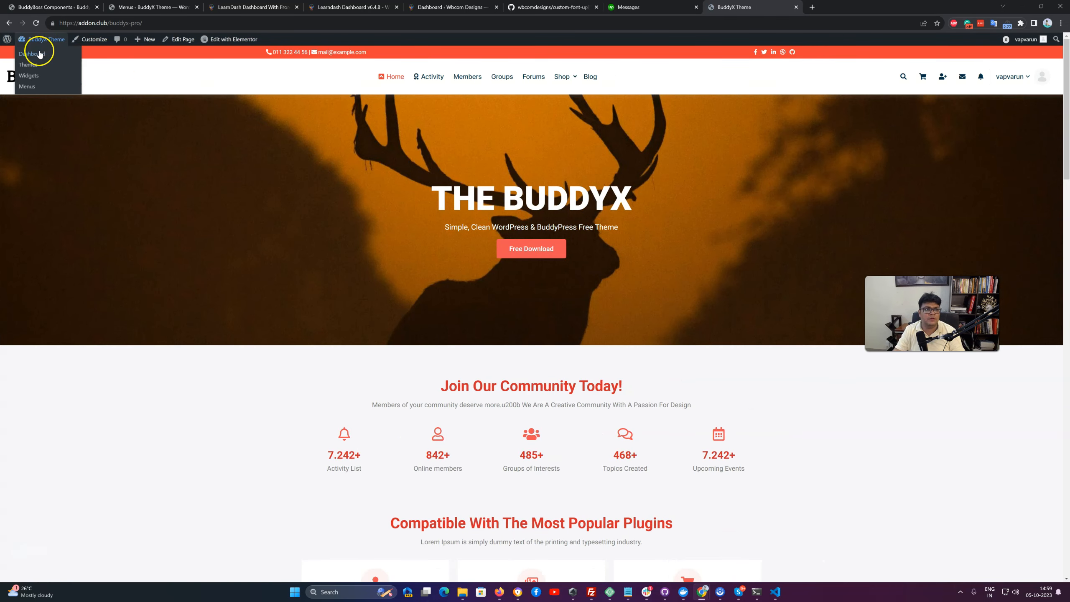
# Open the site's General Settings in the WordPress dashboard to check the membership option.
pyautogui.click(37, 52)
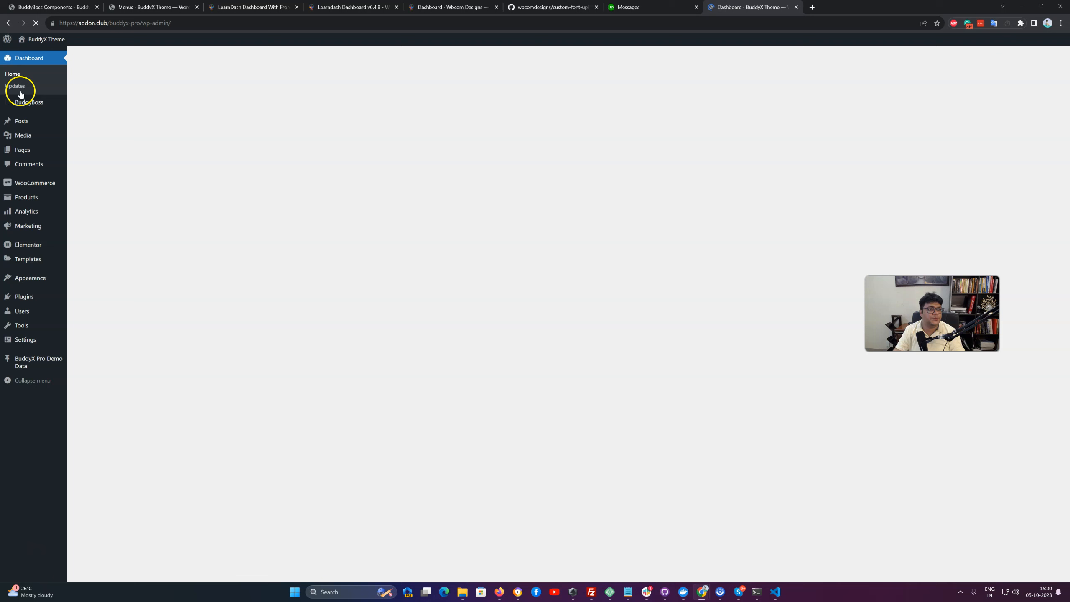
pyautogui.moveTo(35, 346)
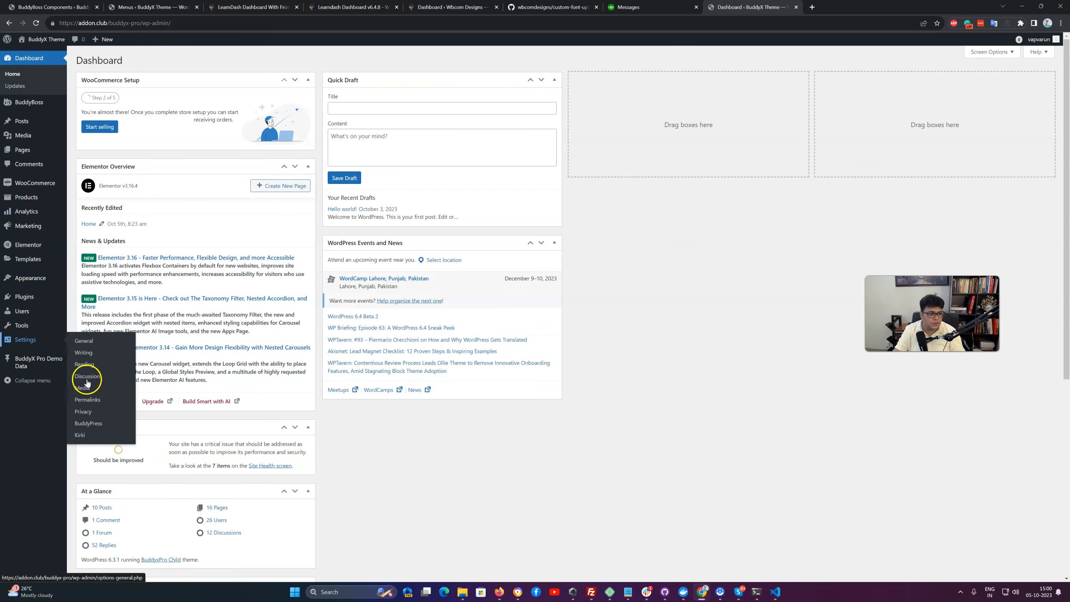
pyautogui.click(94, 344)
pyautogui.click(85, 342)
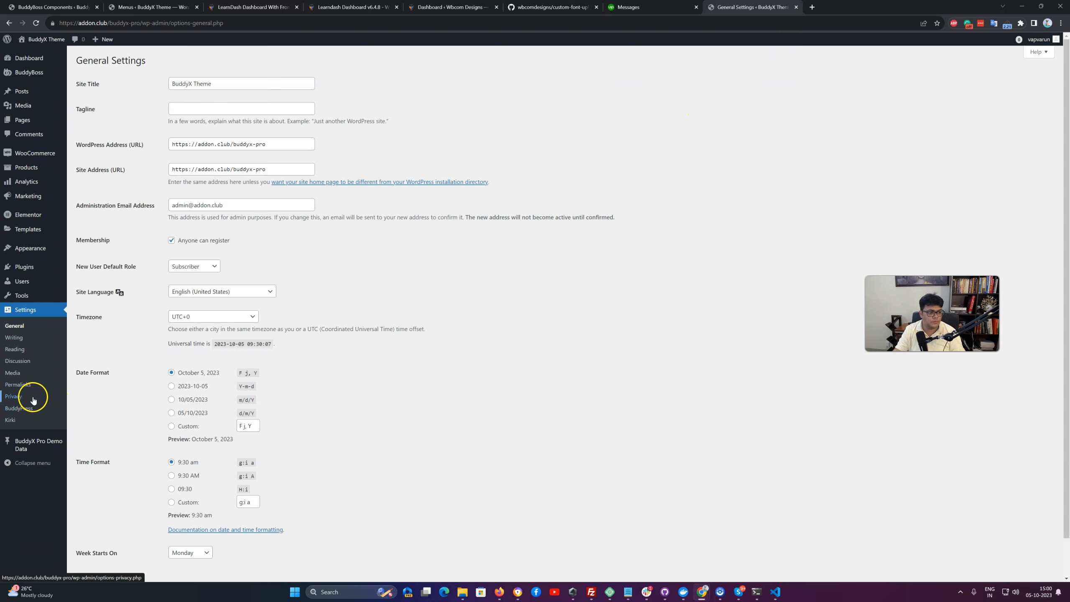
# Copy the site's base URL and load its /register/ page in an incognito window.
pyautogui.moveTo(141, 29); pyautogui.dragTo(59, 24)
pyautogui.hotkey('ctrl', 'c')
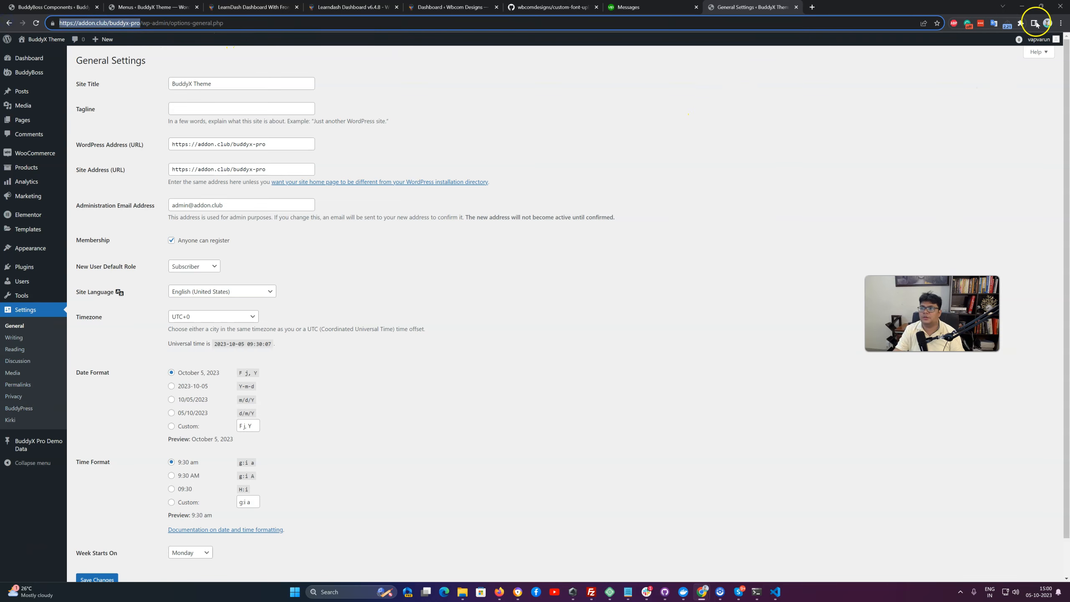
pyautogui.click(1060, 22)
pyautogui.click(1017, 60)
pyautogui.hotkey('ctrl', 'v')
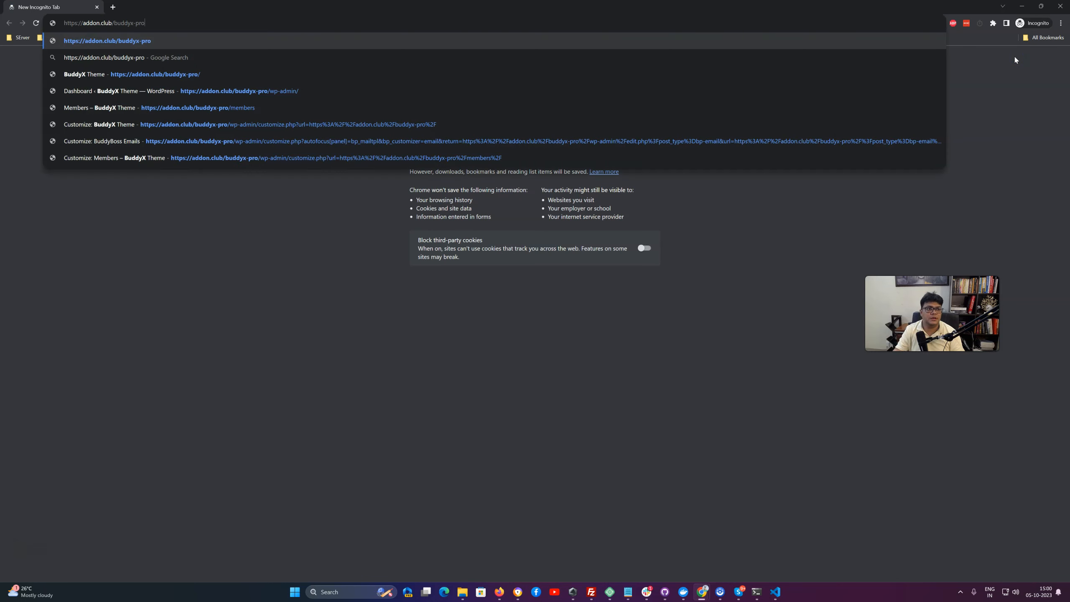
pyautogui.write('/register/')
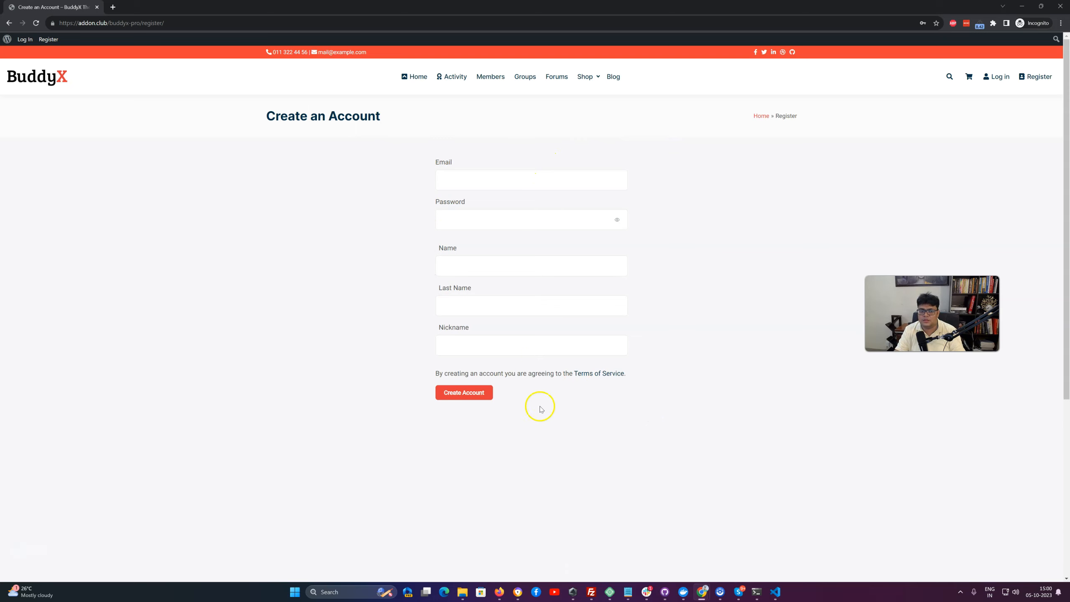
# Look over the full default registration page and close the incognito window.
pyautogui.scroll(-5, 748, 531)
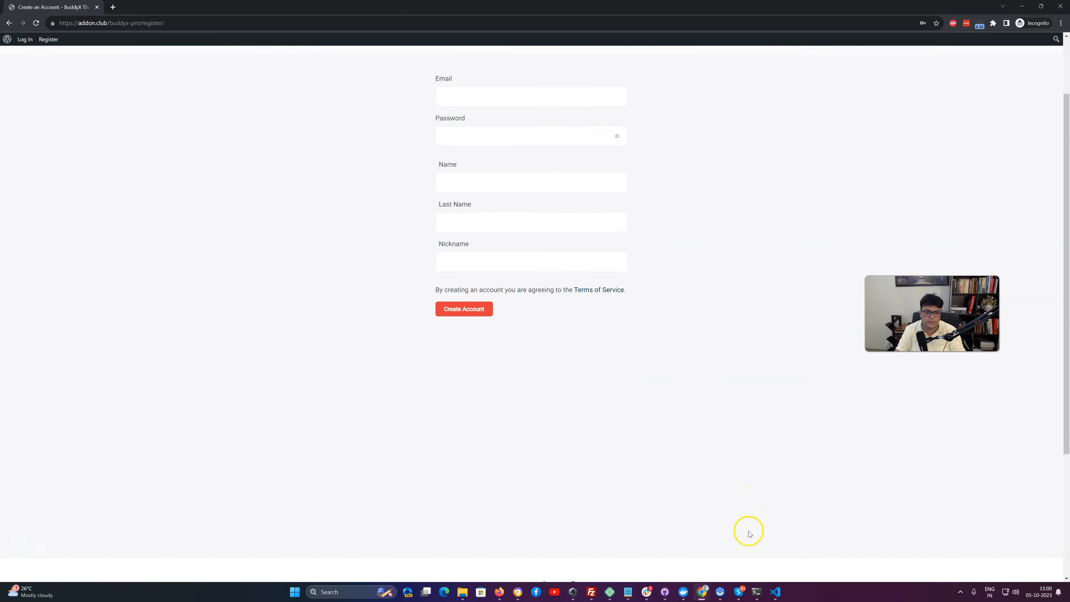
pyautogui.scroll(5, 674, 466)
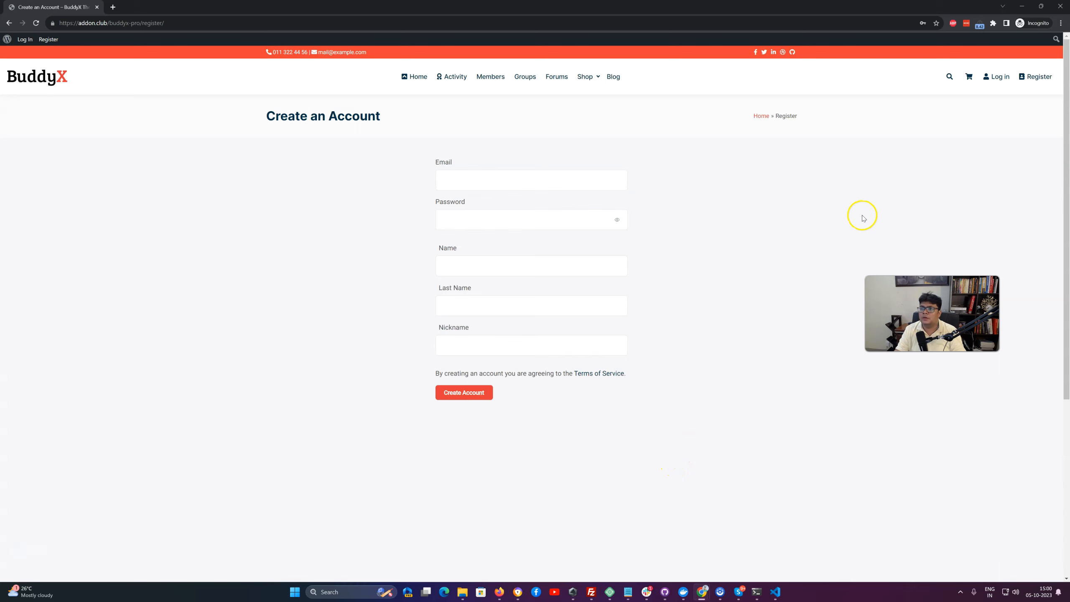
pyautogui.click(1059, 8)
# Enable split view for the register page in the Customizer's WP Login settings and publish it.
pyautogui.moveTo(31, 249)
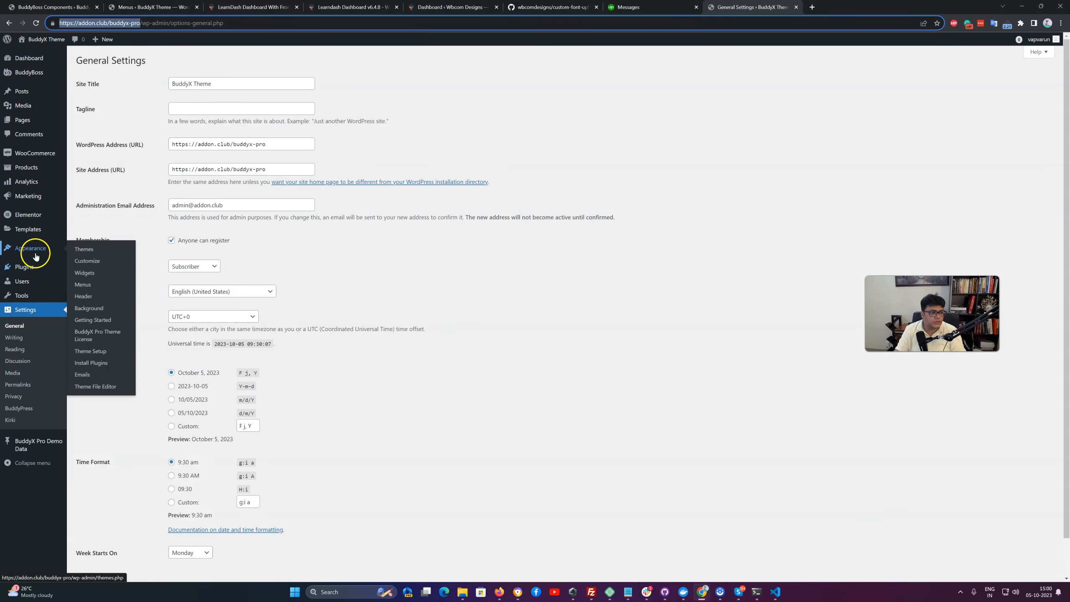
pyautogui.click(91, 264)
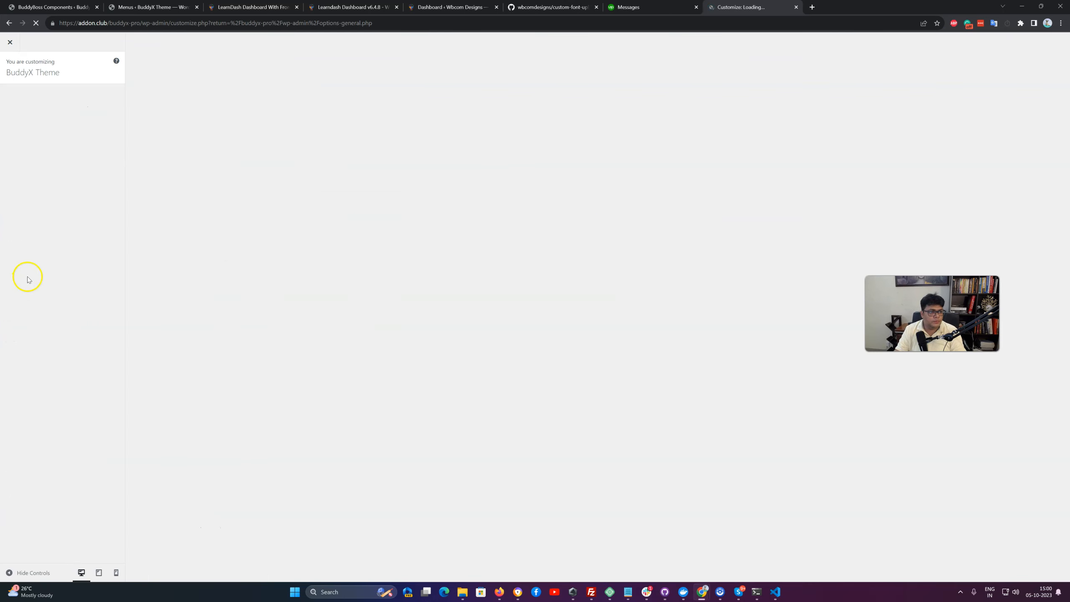
pyautogui.click(38, 312)
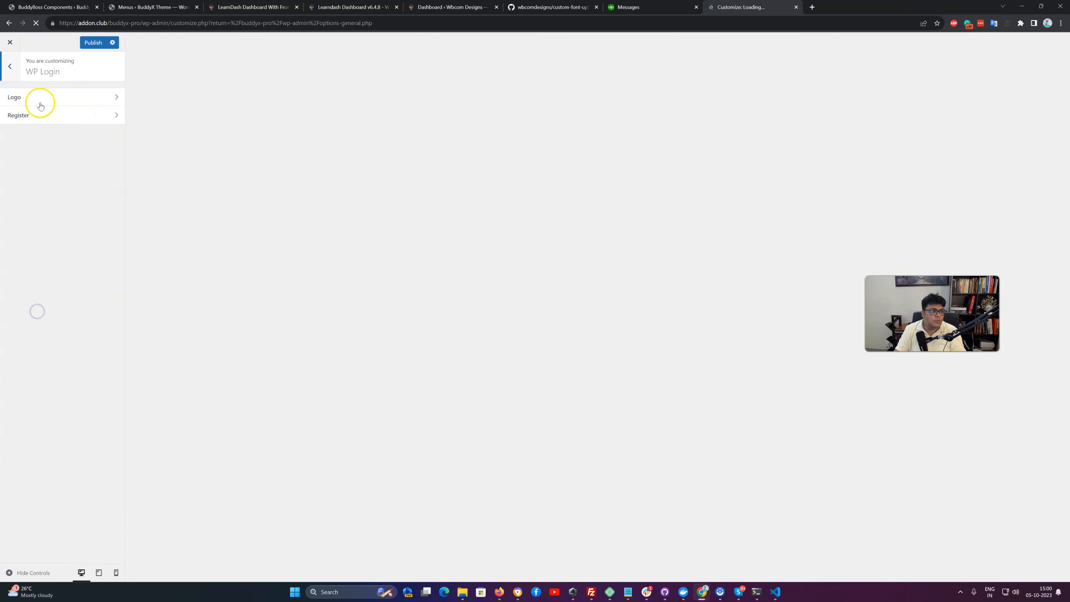
pyautogui.click(36, 124)
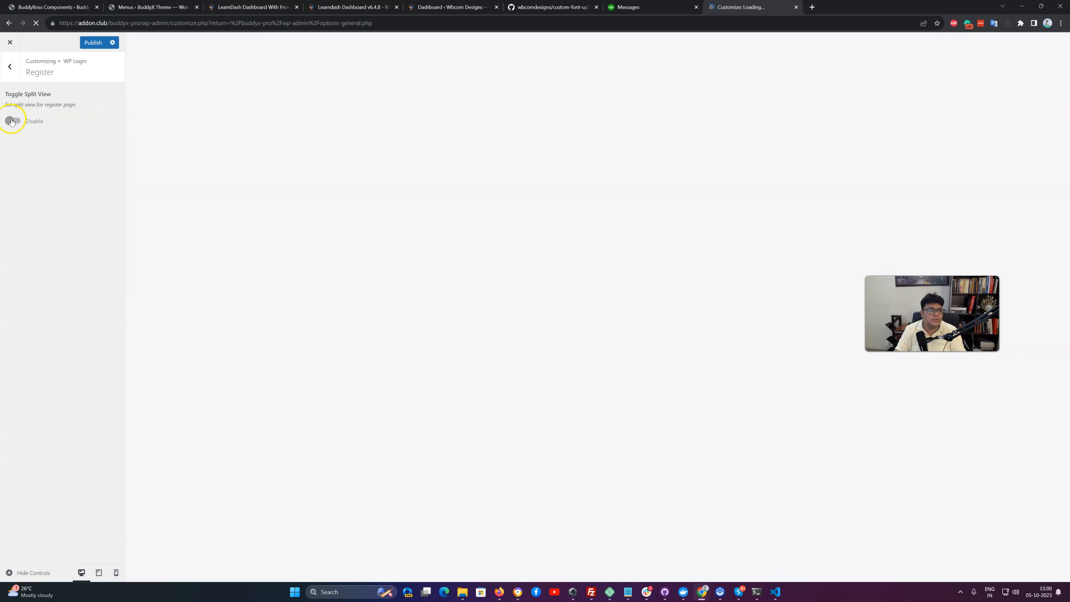
pyautogui.doubleClick(30, 121)
pyautogui.click(14, 121)
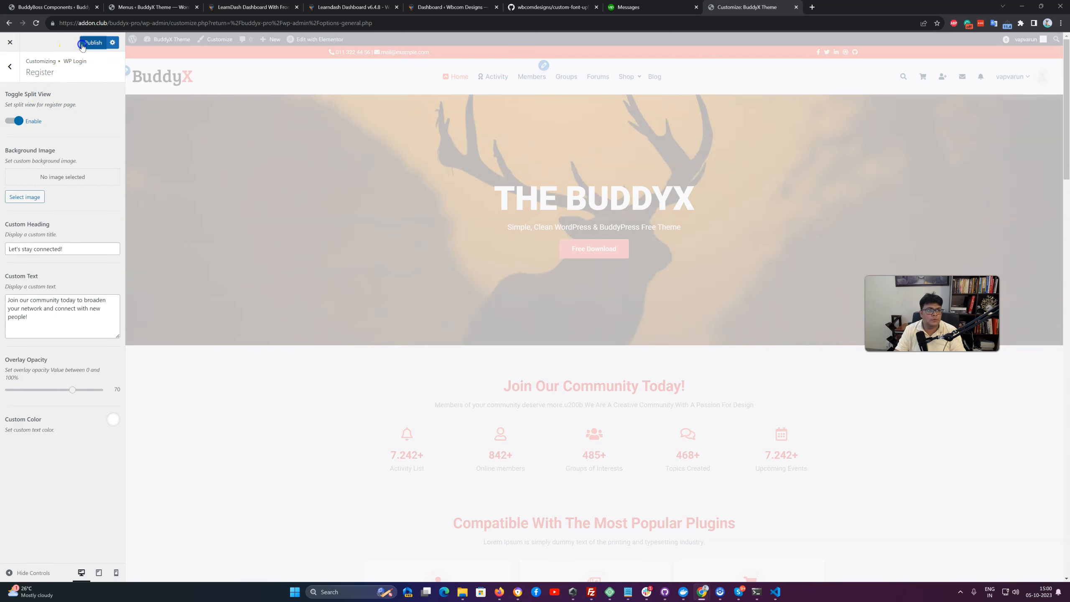
pyautogui.click(82, 44)
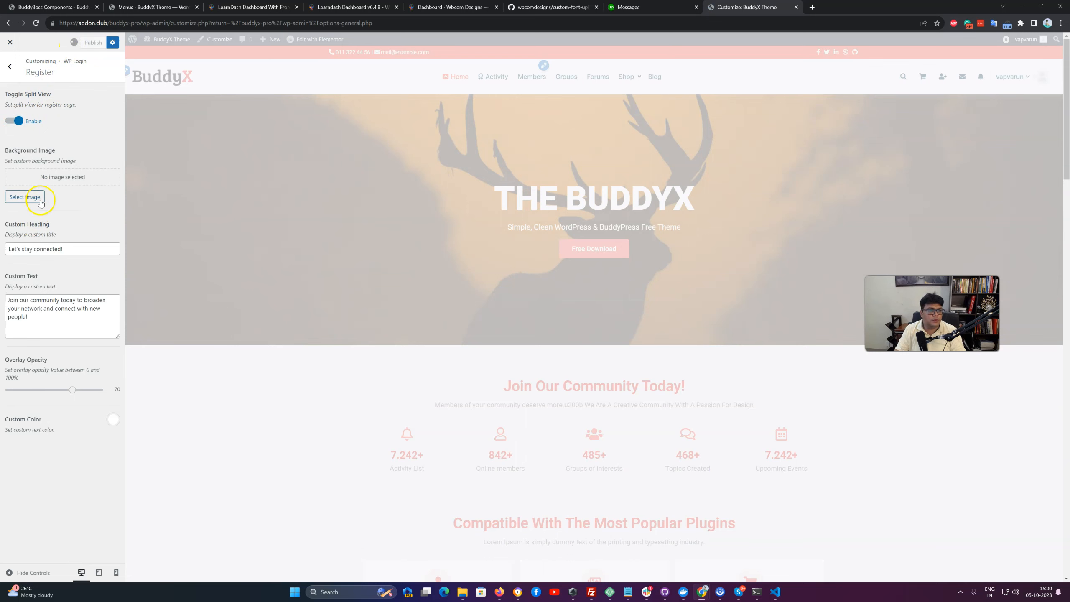
# Set the photo of a laptop on a desk from the media library as the register page's background image.
pyautogui.click(25, 197)
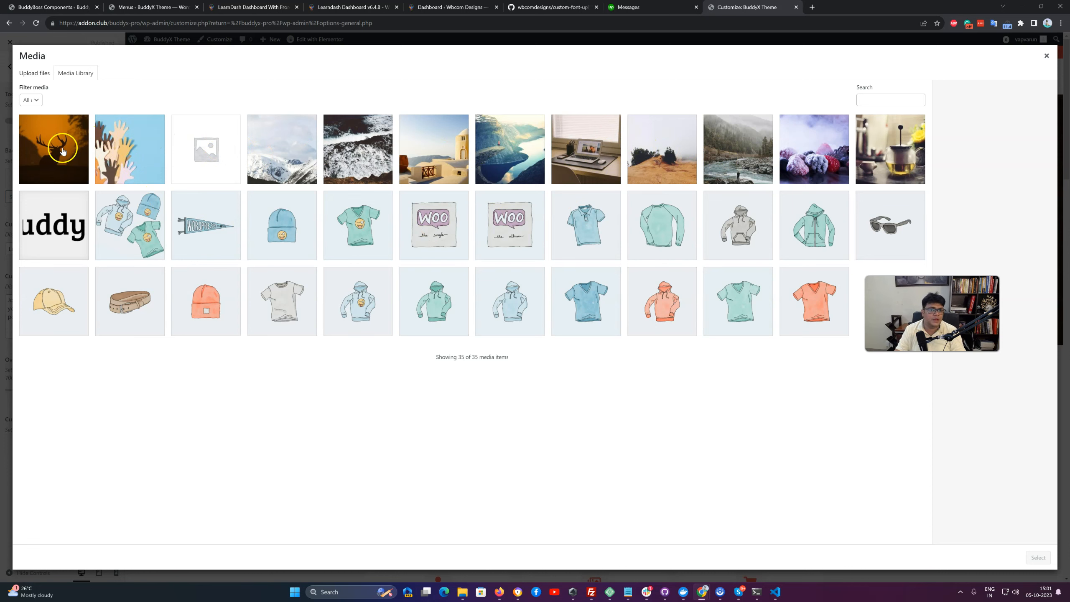
pyautogui.click(453, 158)
pyautogui.click(586, 150)
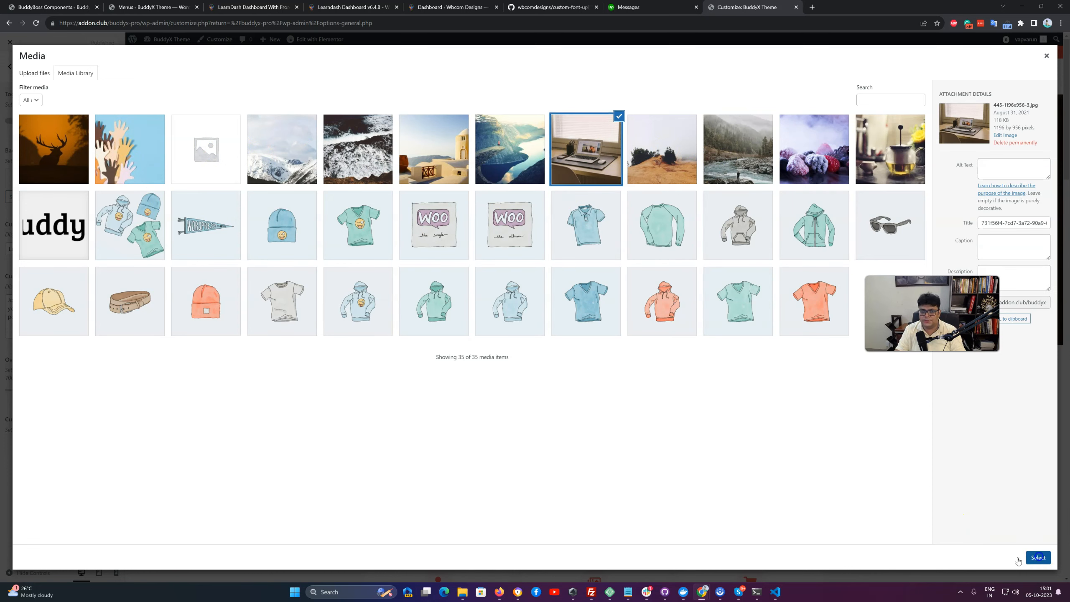
pyautogui.click(1037, 557)
# Review the custom heading, text and overlay options and publish the register page settings.
pyautogui.tripleClick(63, 318)
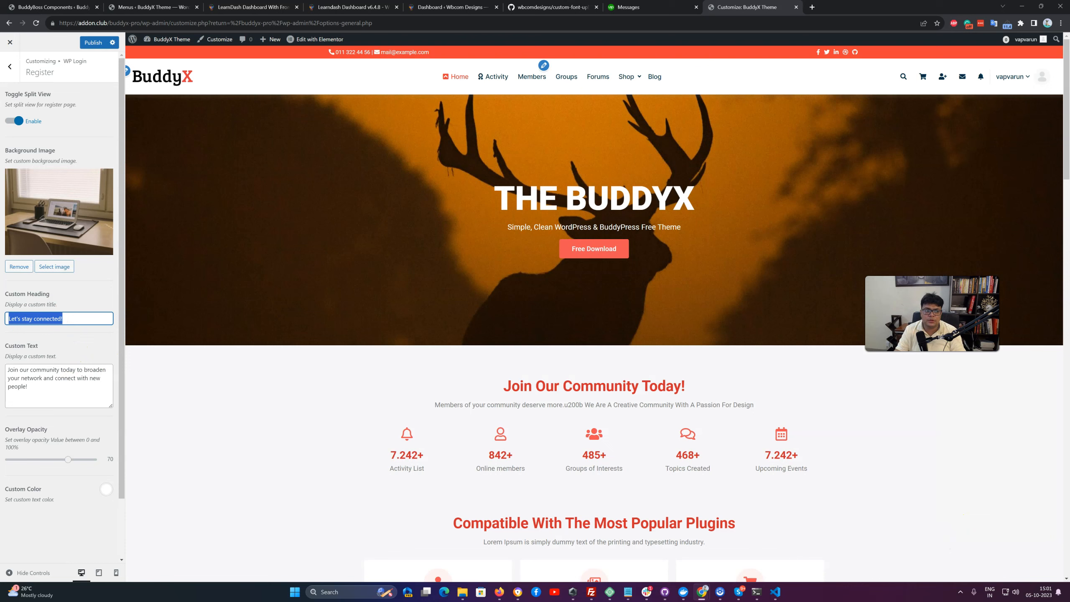
pyautogui.tripleClick(67, 395)
pyautogui.scroll(-1, 74, 329)
pyautogui.scroll(1, 76, 316)
pyautogui.click(94, 42)
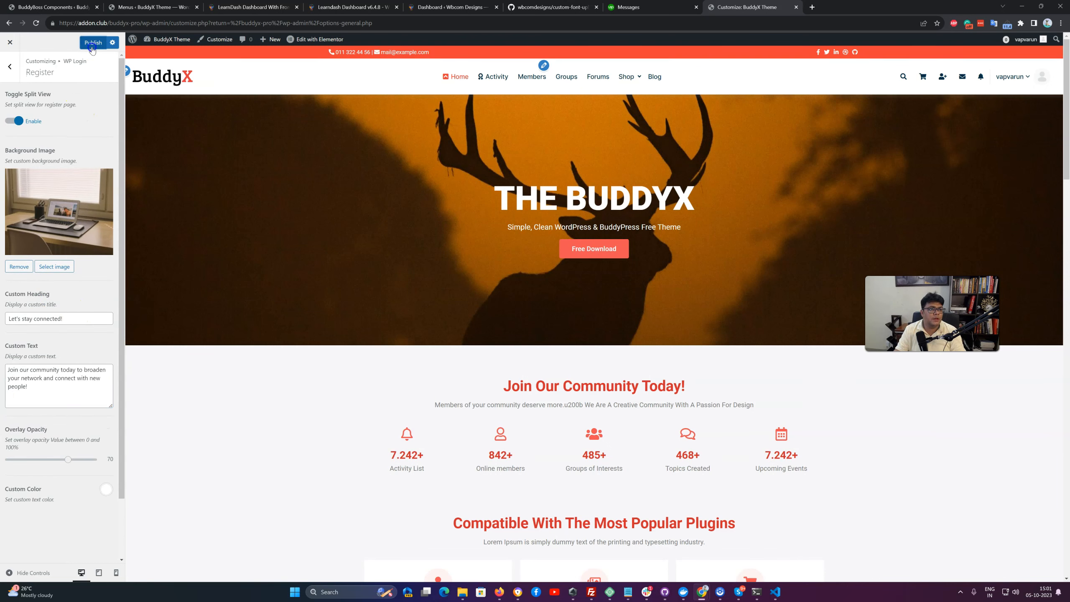
pyautogui.scroll(-2, 89, 371)
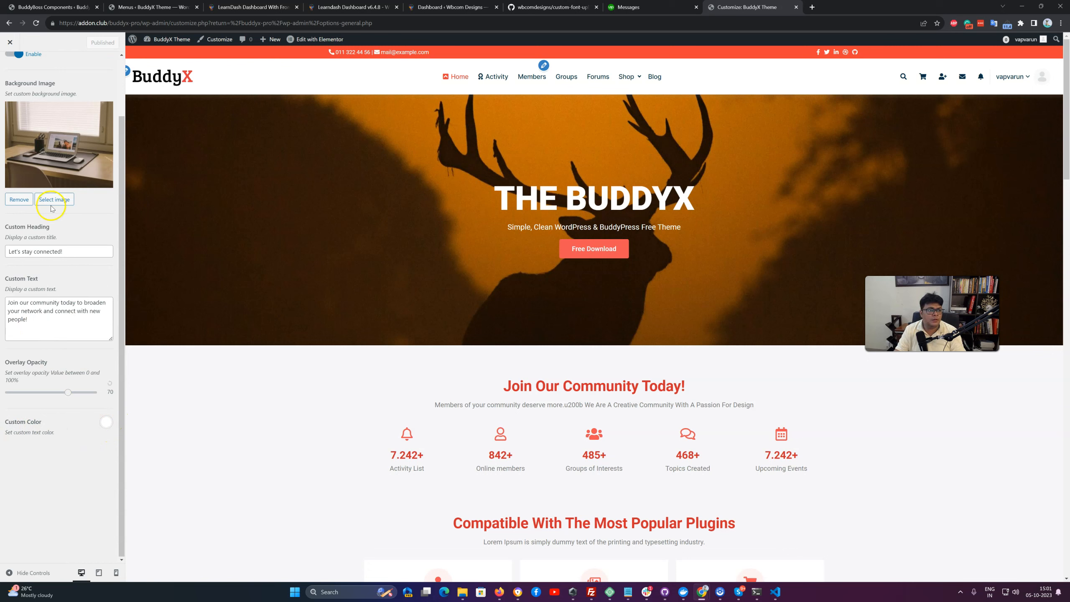
pyautogui.scroll(2, 8, 239)
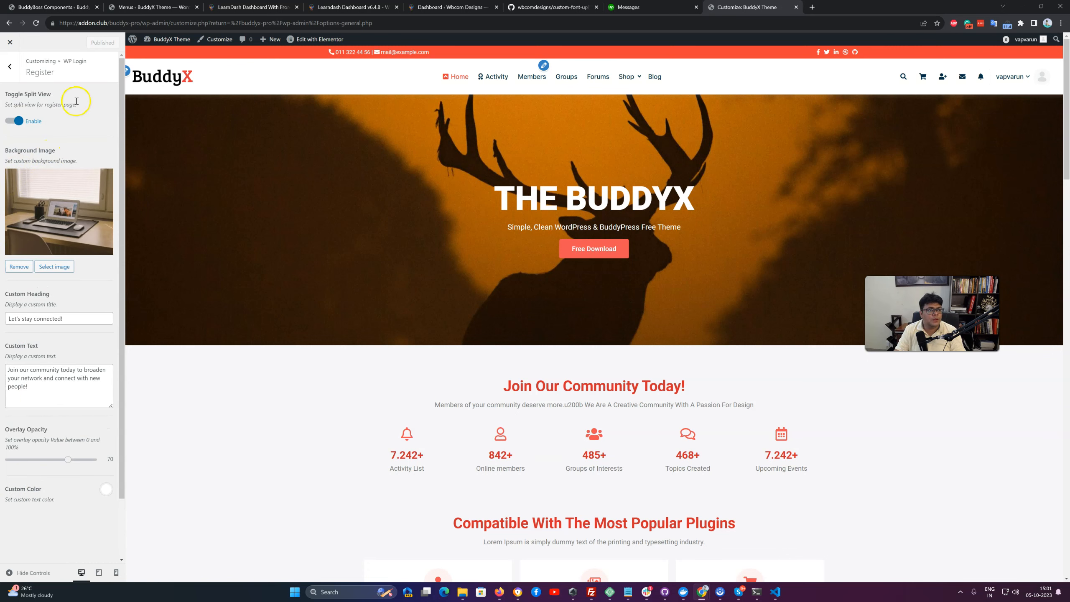
# View the published split-view registration page in a new incognito window and close that window.
pyautogui.click(142, 22)
pyautogui.moveTo(143, 23); pyautogui.dragTo(4, 23)
pyautogui.hotkey('ctrl', 'c')
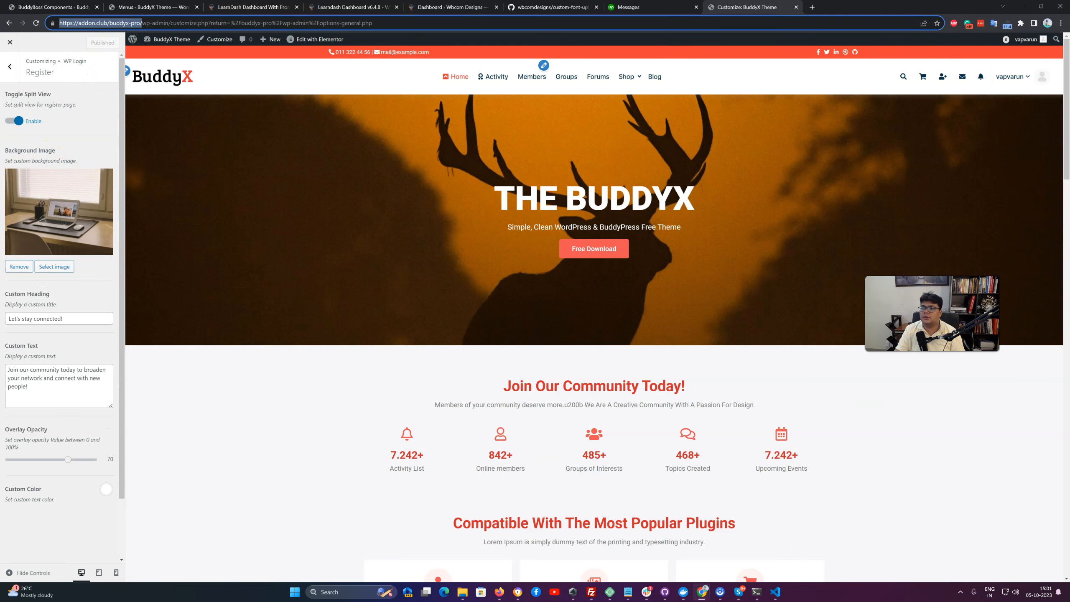
pyautogui.click(1061, 23)
pyautogui.click(1003, 60)
pyautogui.hotkey('ctrl', 'v')
pyautogui.press('Return')
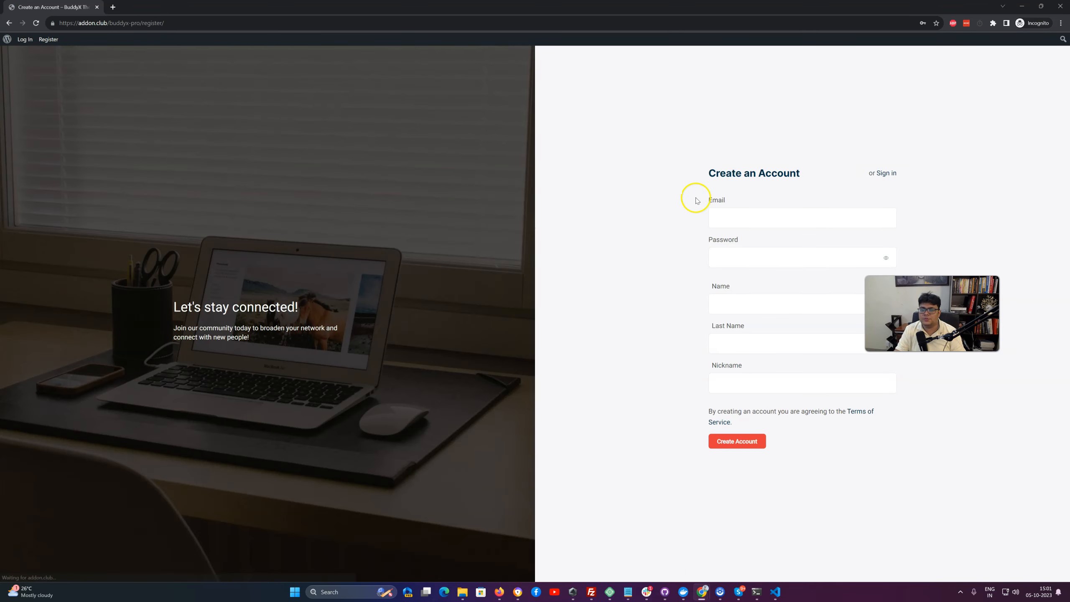
pyautogui.moveTo(932, 313); pyautogui.dragTo(966, 267)
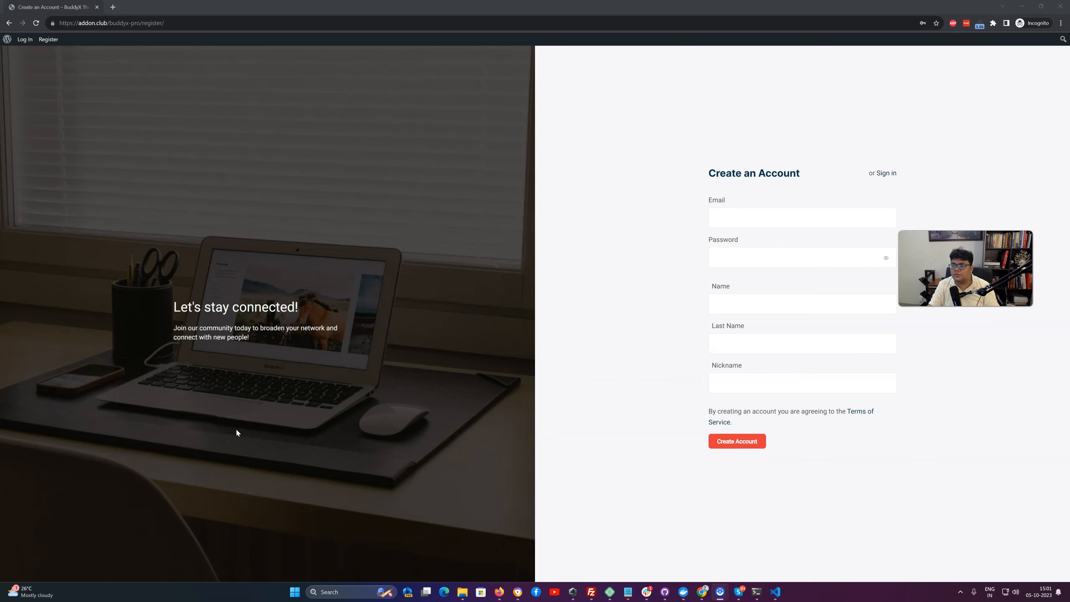
pyautogui.click(1060, 7)
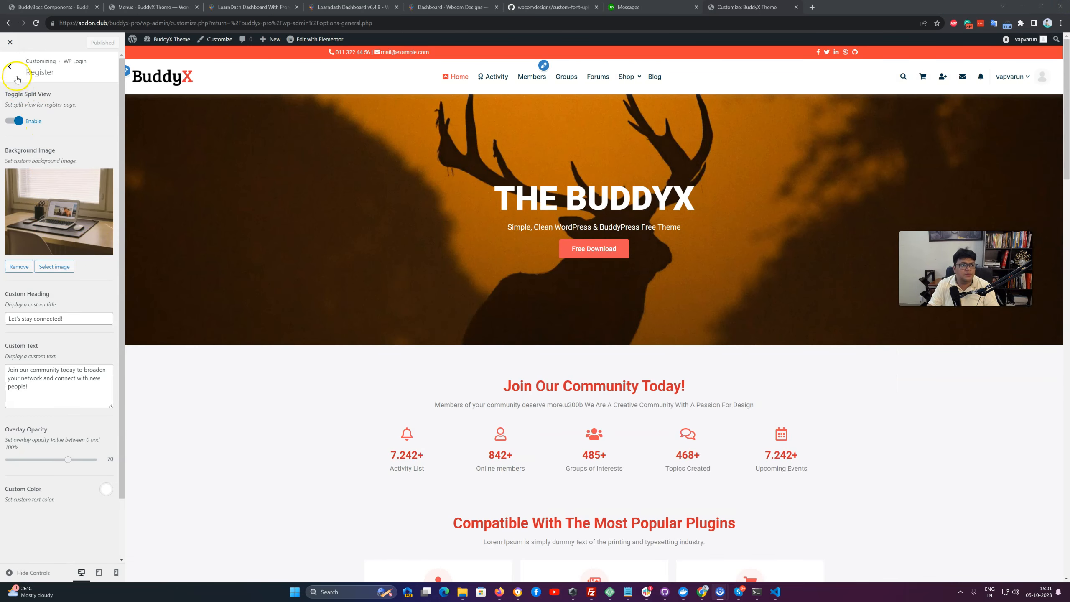
# Enable logo customization in the WP Login settings and choose the BuddyX site logo from the media library as the custom logo.
pyautogui.click(10, 67)
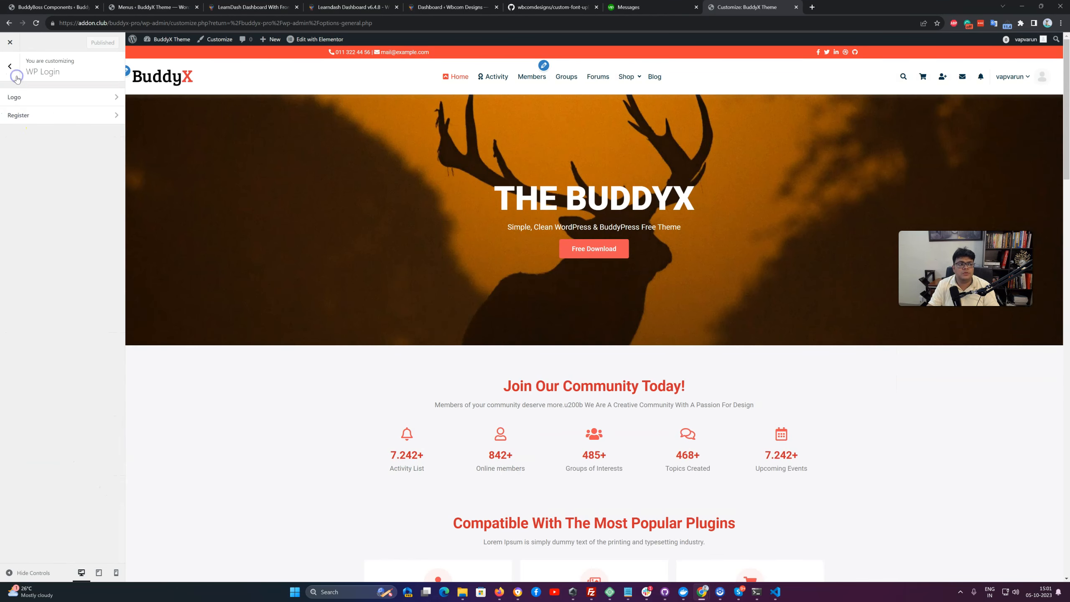
pyautogui.click(26, 96)
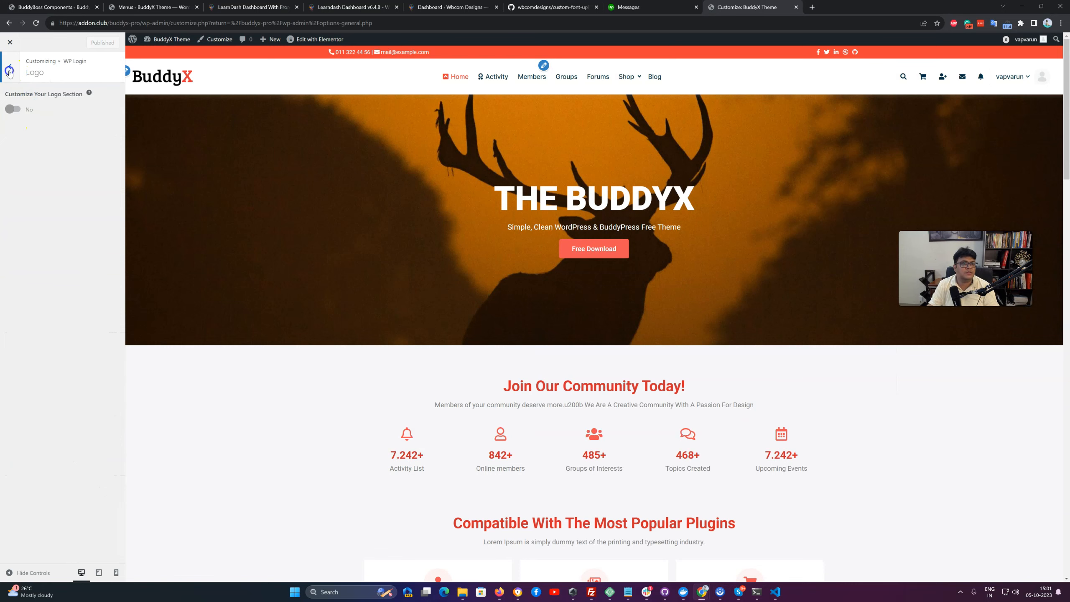
pyautogui.click(22, 105)
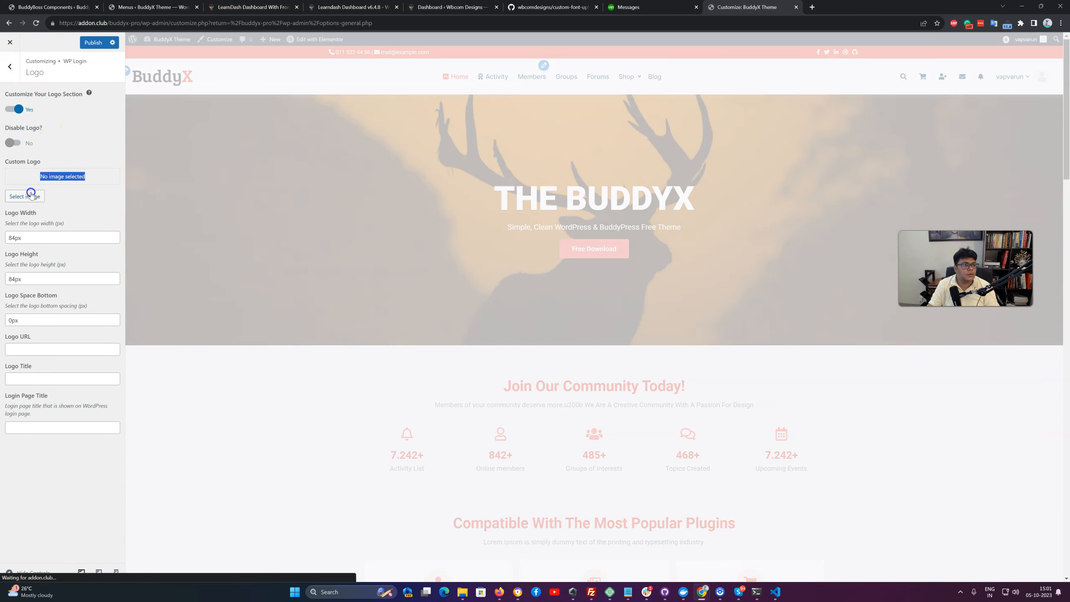
pyautogui.click(30, 191)
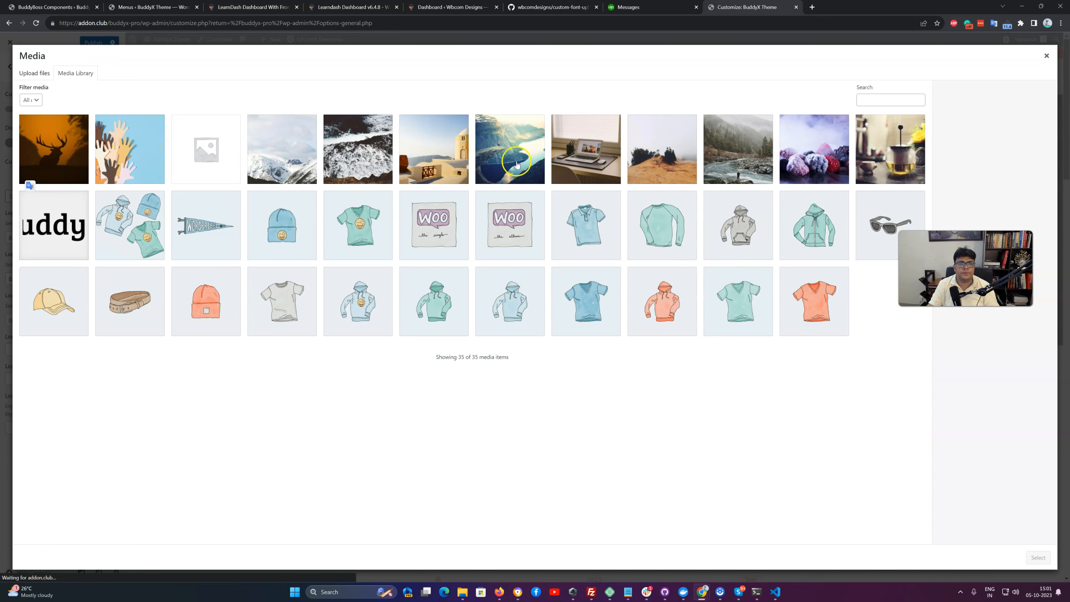
pyautogui.click(59, 220)
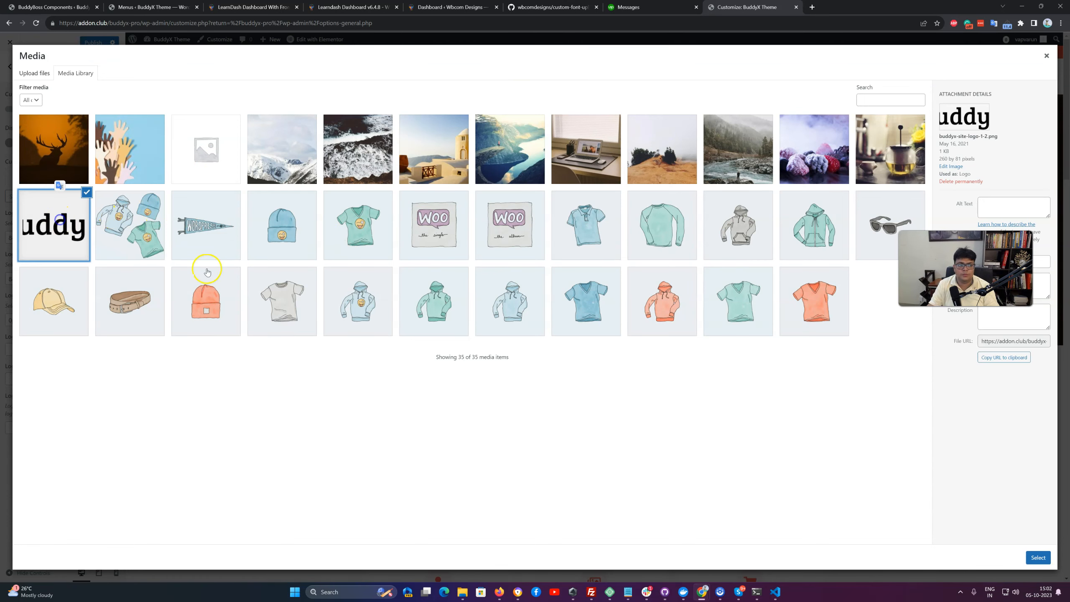
pyautogui.click(1037, 559)
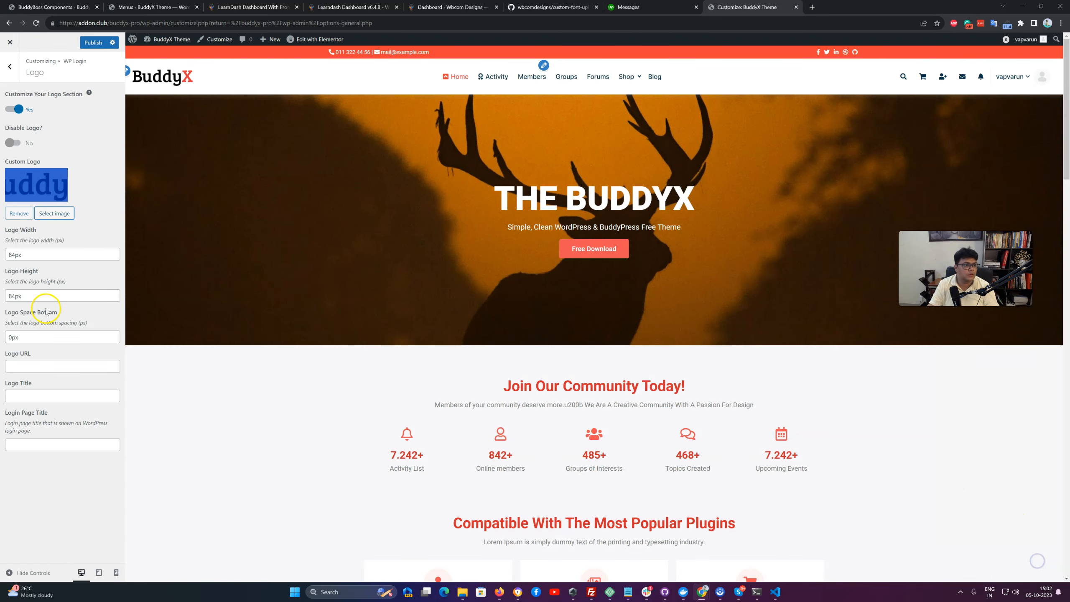
# Set the login logo width to 260px and publish the logo settings.
pyautogui.doubleClick(18, 255)
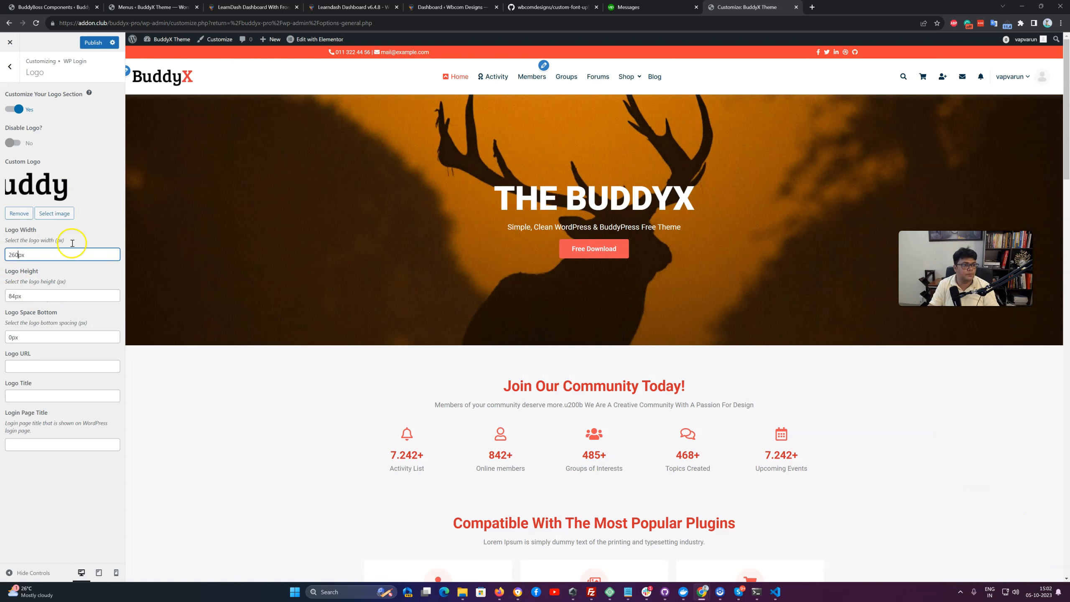
pyautogui.click(93, 42)
pyautogui.click(10, 67)
# Enable the WP Login themes and apply the split layout that has left-side content and the login form on the right.
pyautogui.click(25, 114)
pyautogui.click(30, 157)
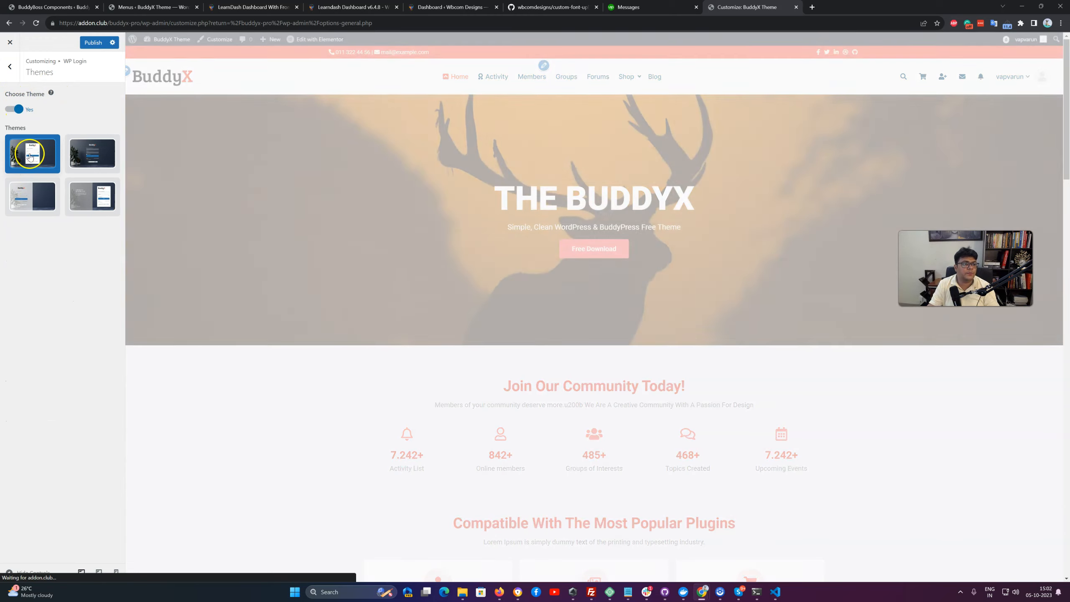
pyautogui.click(94, 42)
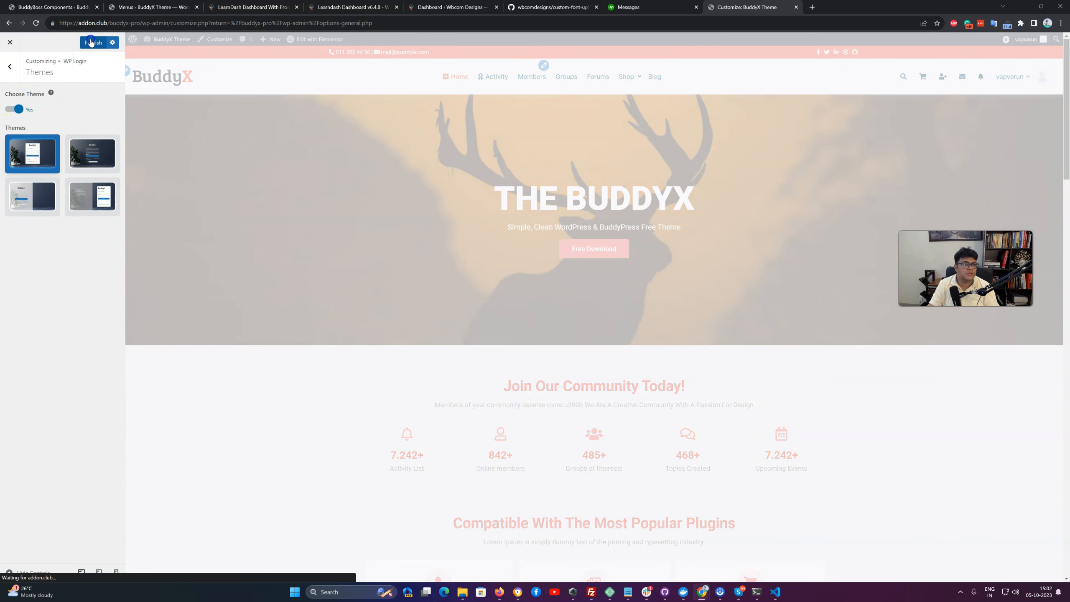
pyautogui.click(88, 200)
# Copy the preview's BUDDYPRESS card title and its paragraph into the login theme's custom heading and custom text.
pyautogui.click(36, 272)
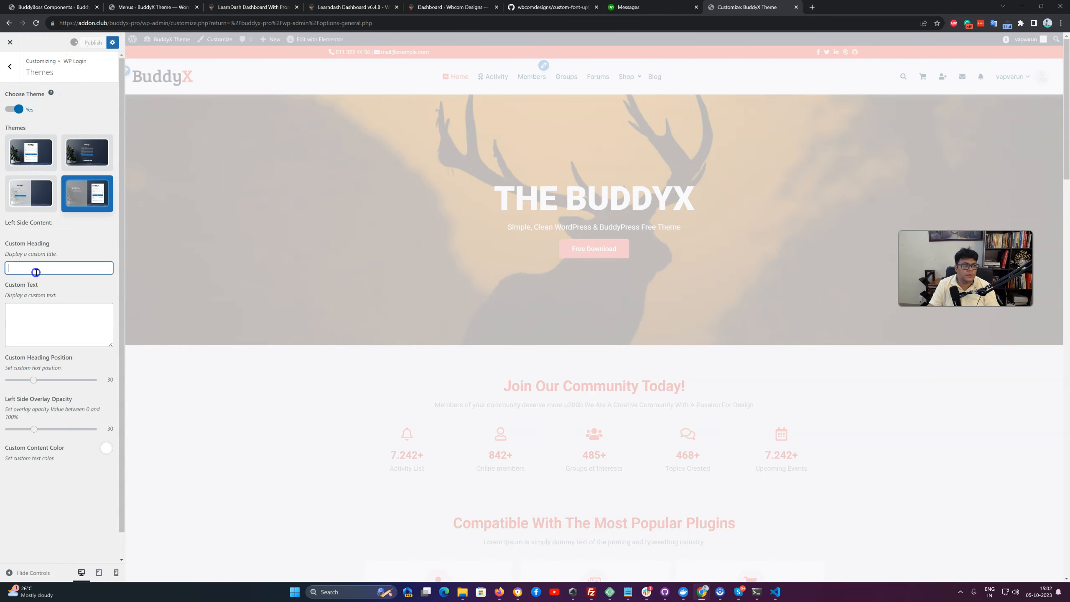
pyautogui.scroll(-4, 465, 437)
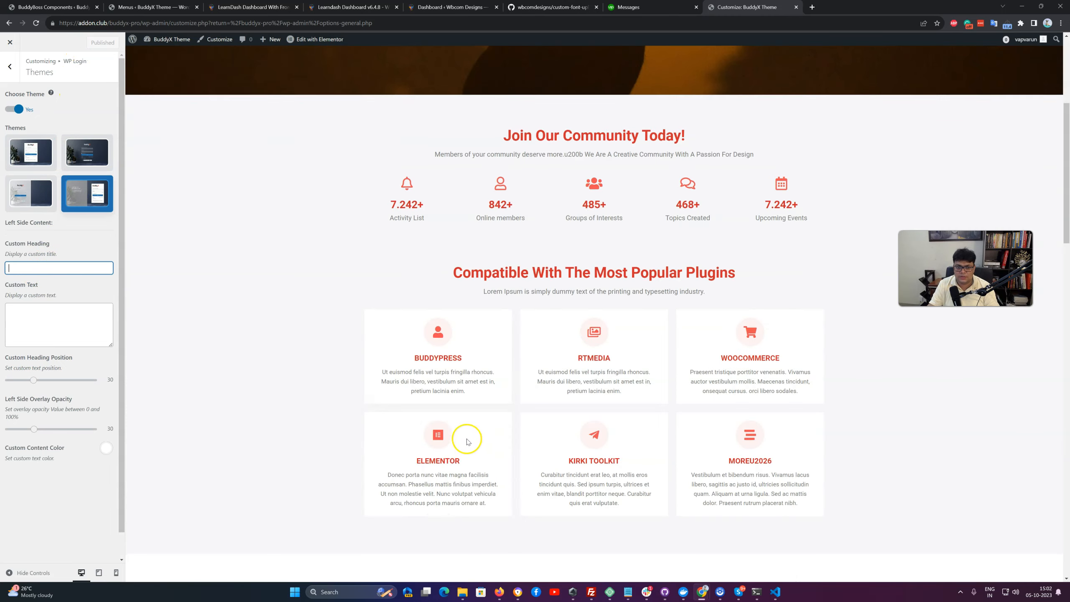
pyautogui.moveTo(405, 361); pyautogui.dragTo(463, 358)
pyautogui.hotkey('ctrl', 'c')
pyautogui.click(38, 269)
pyautogui.hotkey('ctrl', 'v')
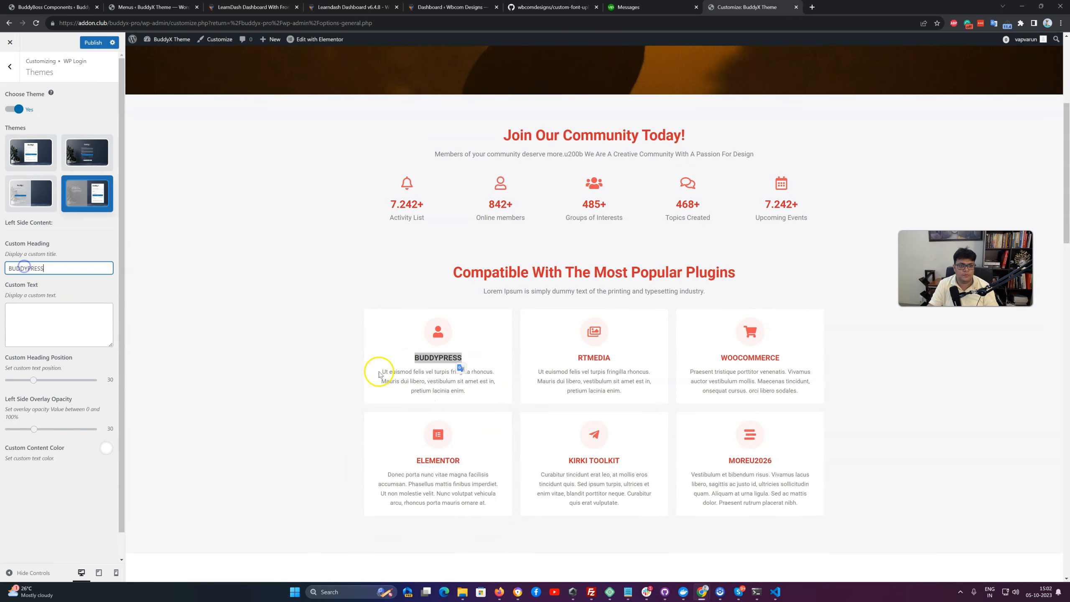
pyautogui.moveTo(379, 371); pyautogui.dragTo(457, 391)
pyautogui.hotkey('ctrl', 'c')
pyautogui.click(65, 329)
pyautogui.hotkey('ctrl', 'v')
# Set the login theme's left side overlay opacity to 60 and publish the theme settings.
pyautogui.click(253, 395)
pyautogui.moveTo(26, 428); pyautogui.dragTo(38, 433)
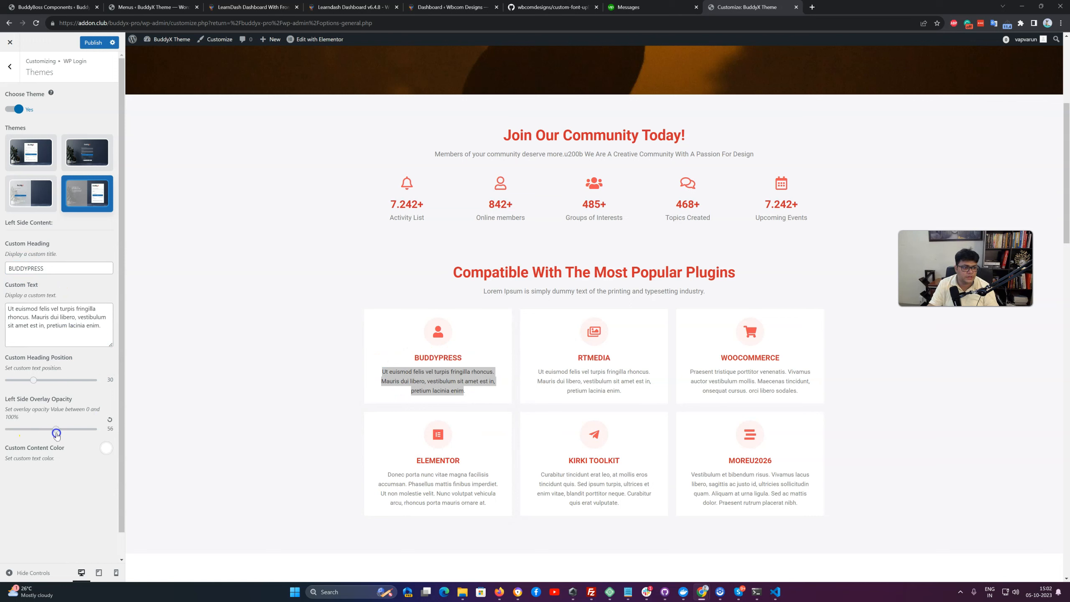
pyautogui.click(94, 42)
# Open the site's base address addon.club/buddyx-pro/ in a new incognito window and view its login page.
pyautogui.moveTo(142, 23); pyautogui.dragTo(60, 22)
pyautogui.click(1063, 23)
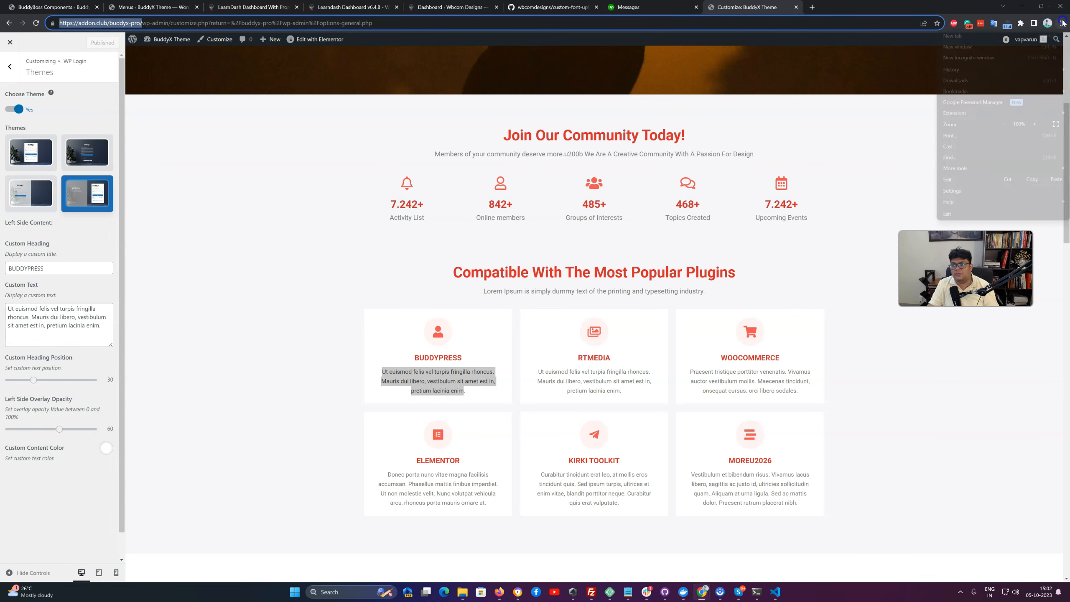
pyautogui.click(965, 57)
pyautogui.hotkey('ctrl', 'v')
pyautogui.press('Return')
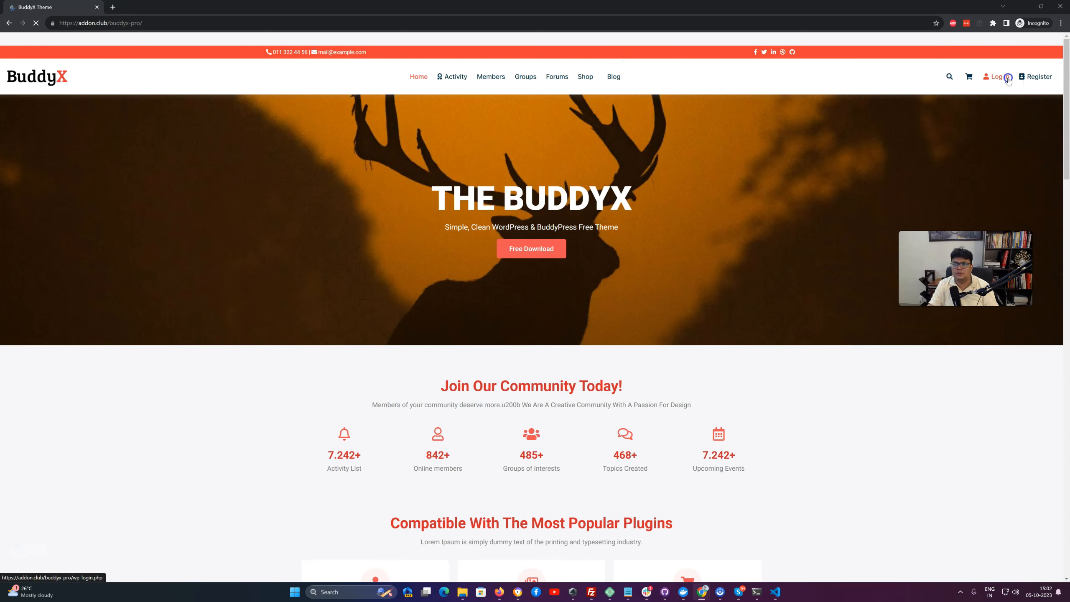
pyautogui.click(1006, 80)
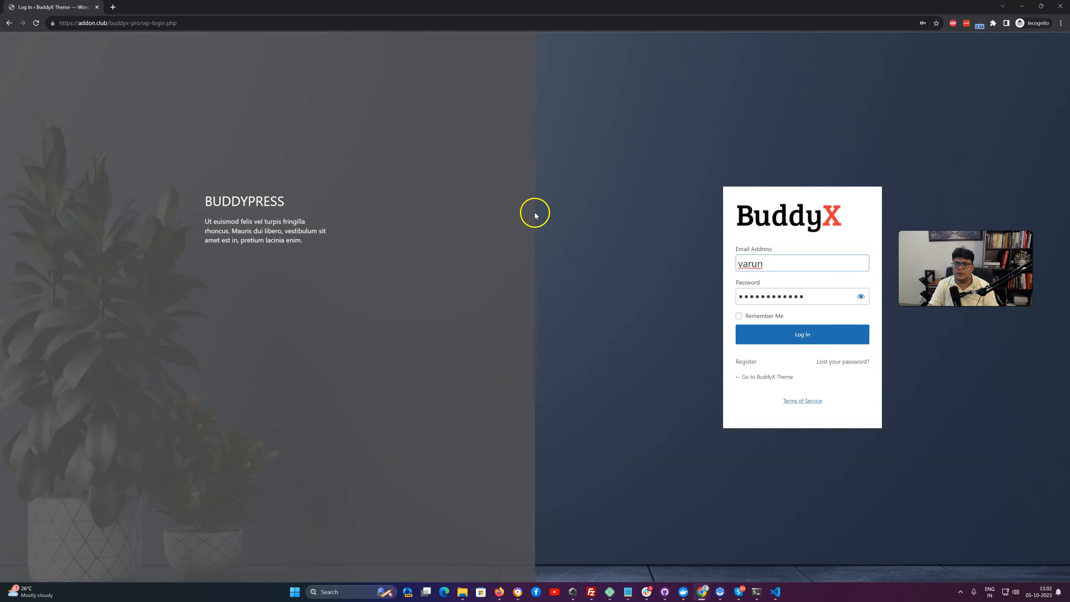
# Check the links between the login and registration pages in both directions and close the incognito window.
pyautogui.click(747, 362)
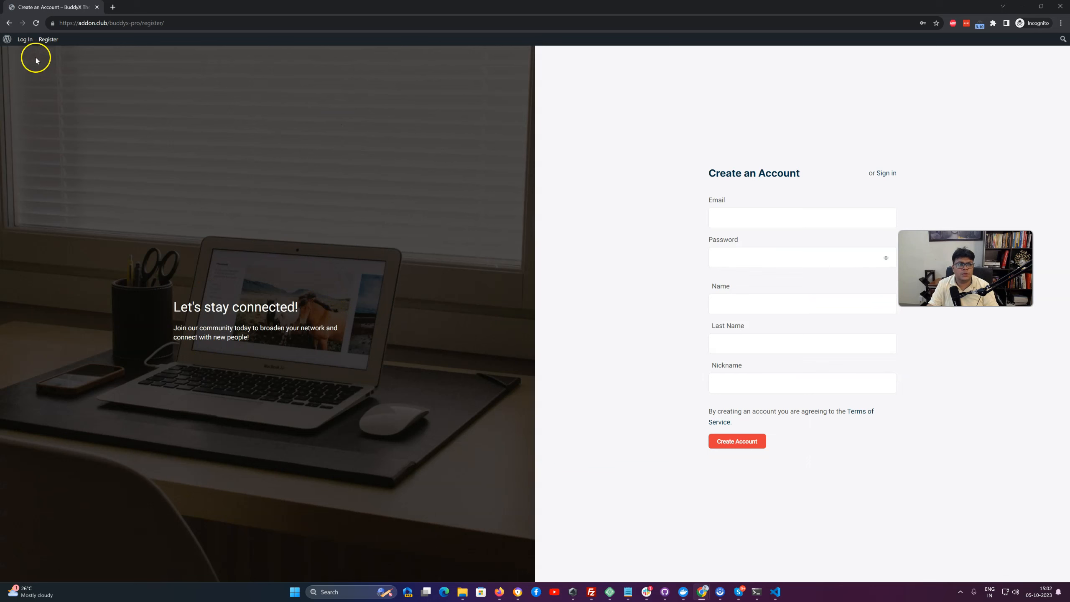
pyautogui.click(24, 39)
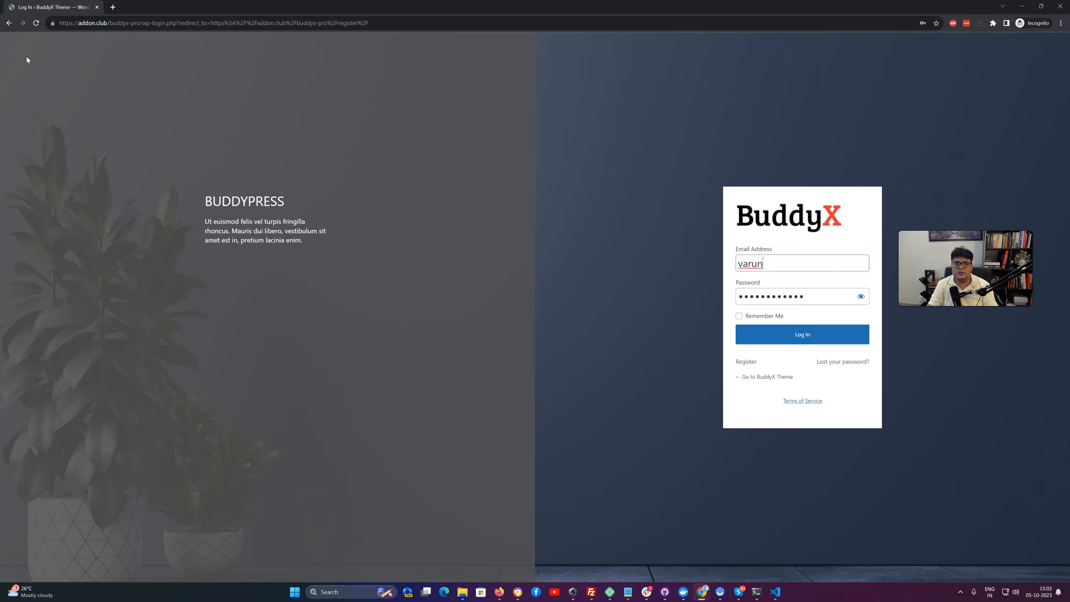
pyautogui.click(28, 55)
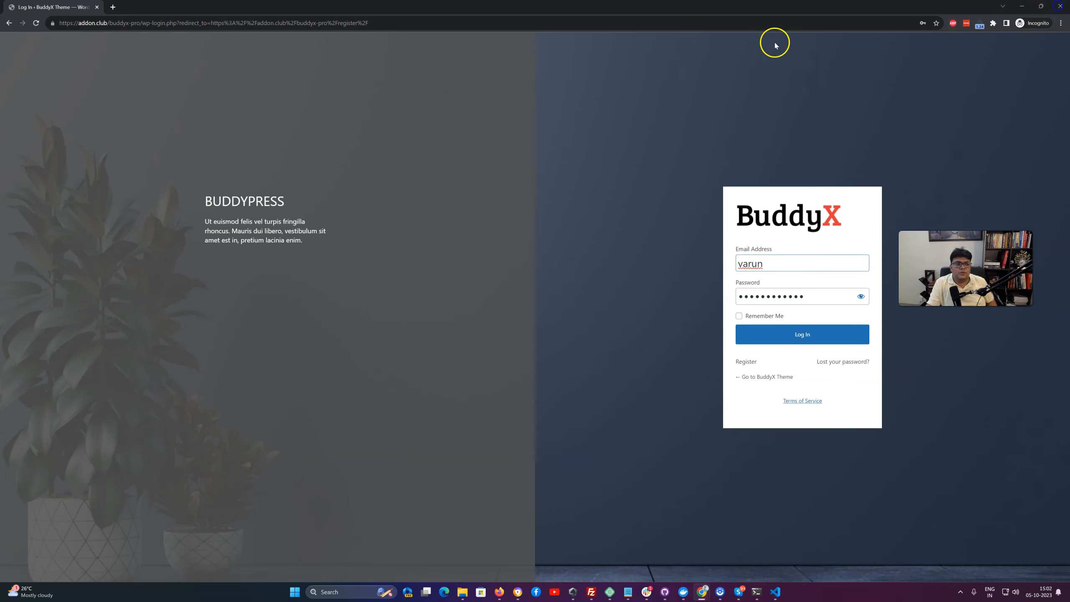
pyautogui.click(1057, 7)
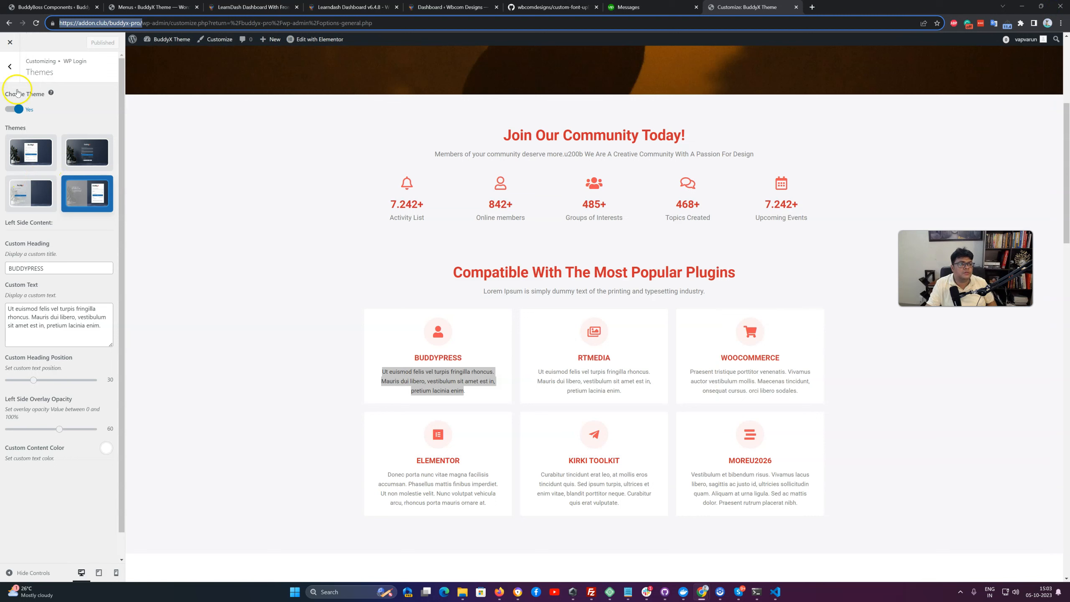
# Set the photo of a laptop on a desk as the WP Login custom background image and publish it.
pyautogui.click(10, 66)
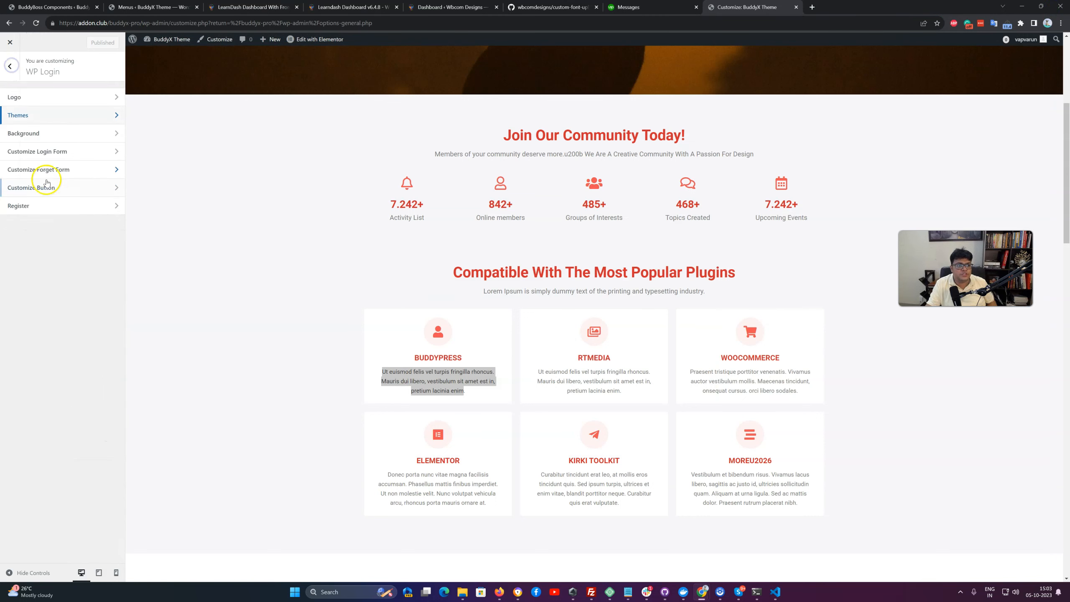
pyautogui.click(36, 137)
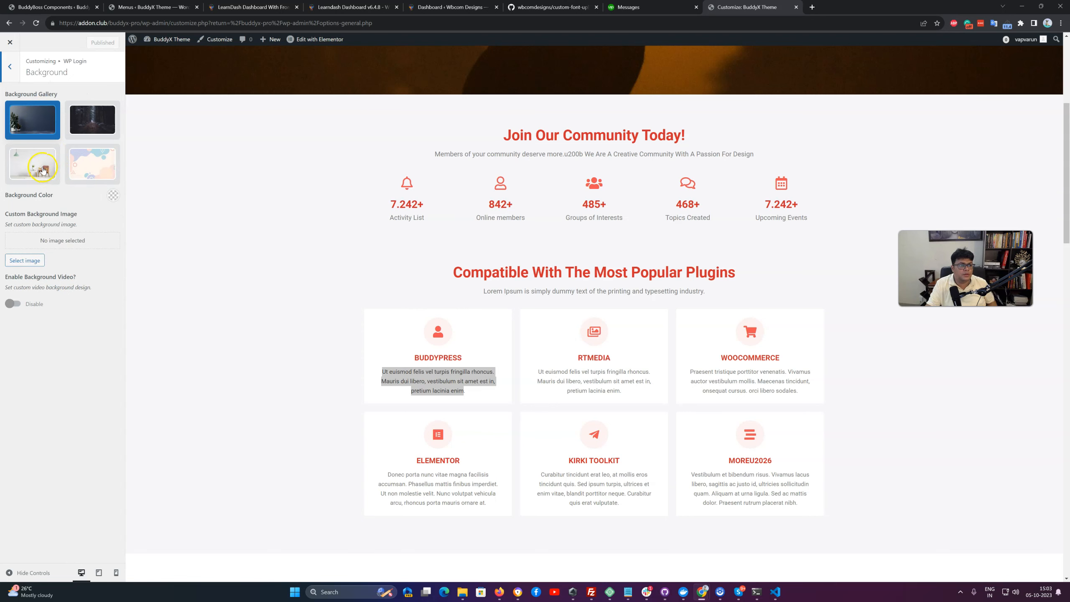
pyautogui.click(38, 260)
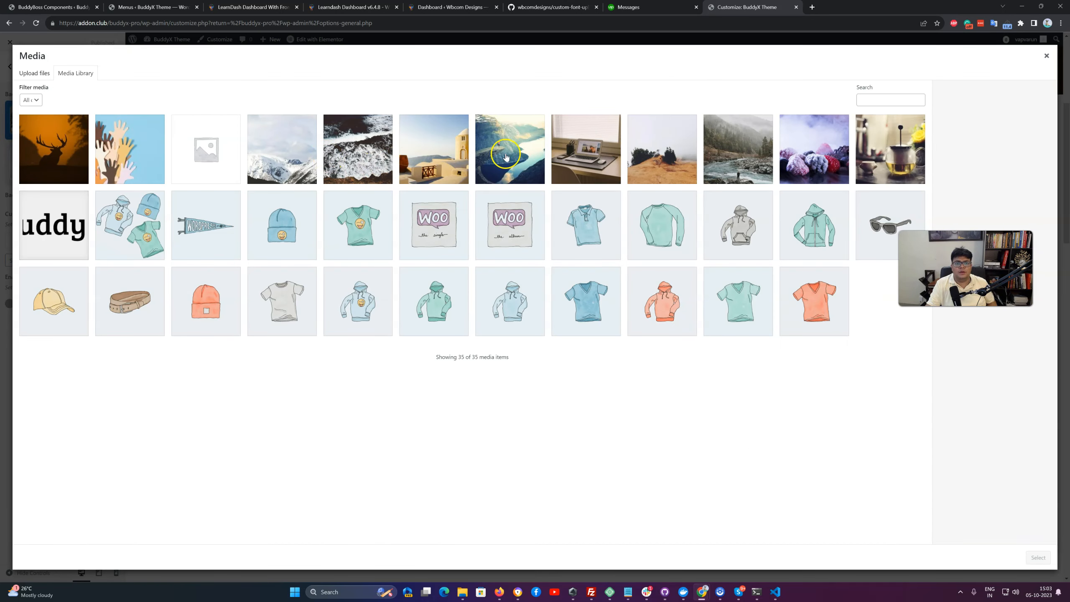
pyautogui.click(585, 152)
pyautogui.click(1038, 557)
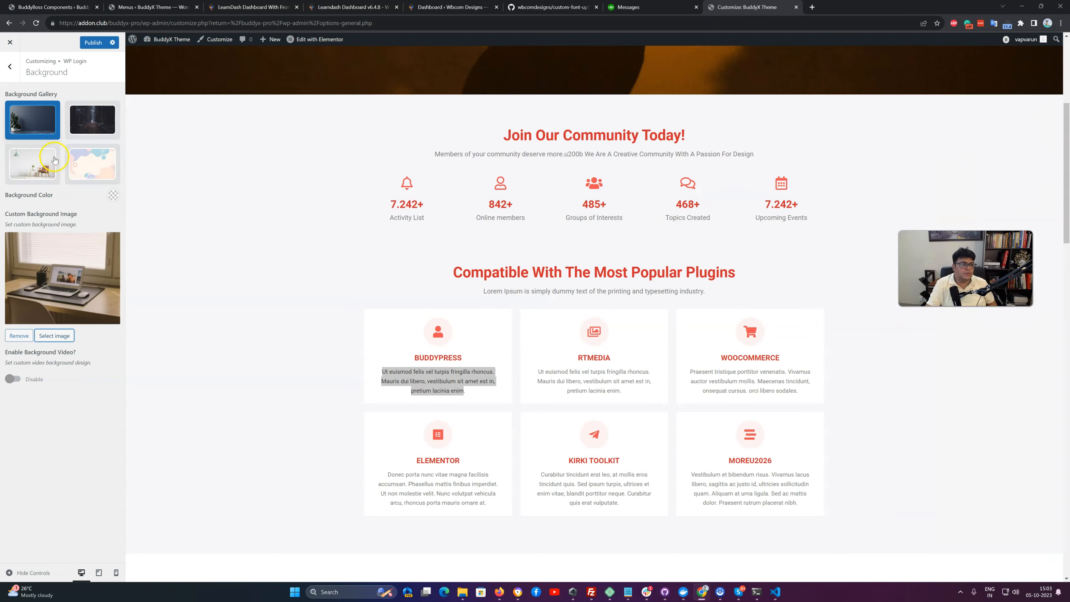
pyautogui.click(9, 66)
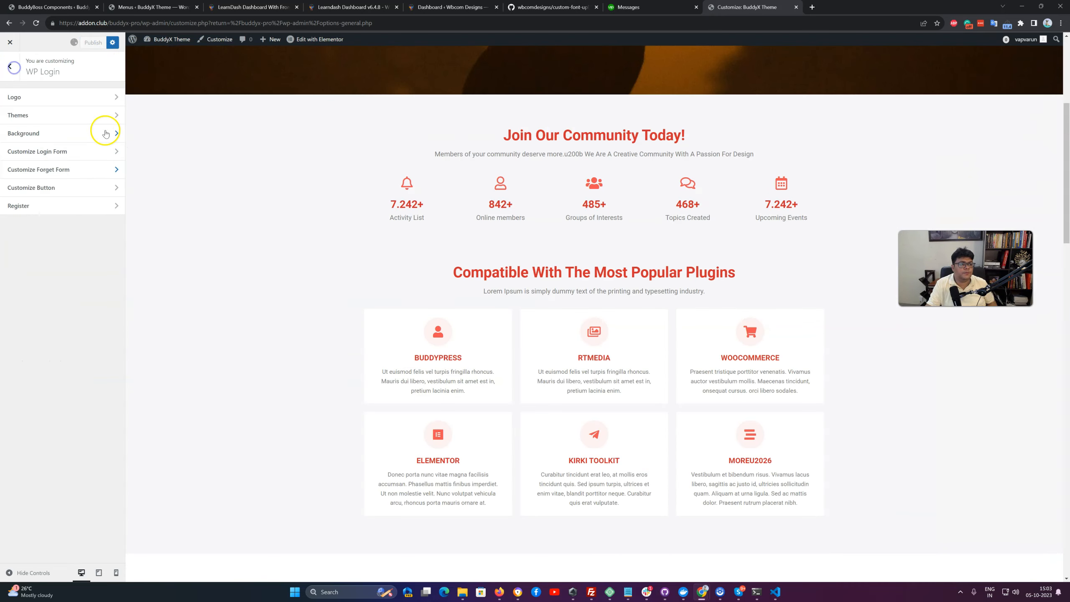
# Review the options under Customize Login Form, Customize Forget Form, Customize Button and Register in the WP Login settings.
pyautogui.click(60, 151)
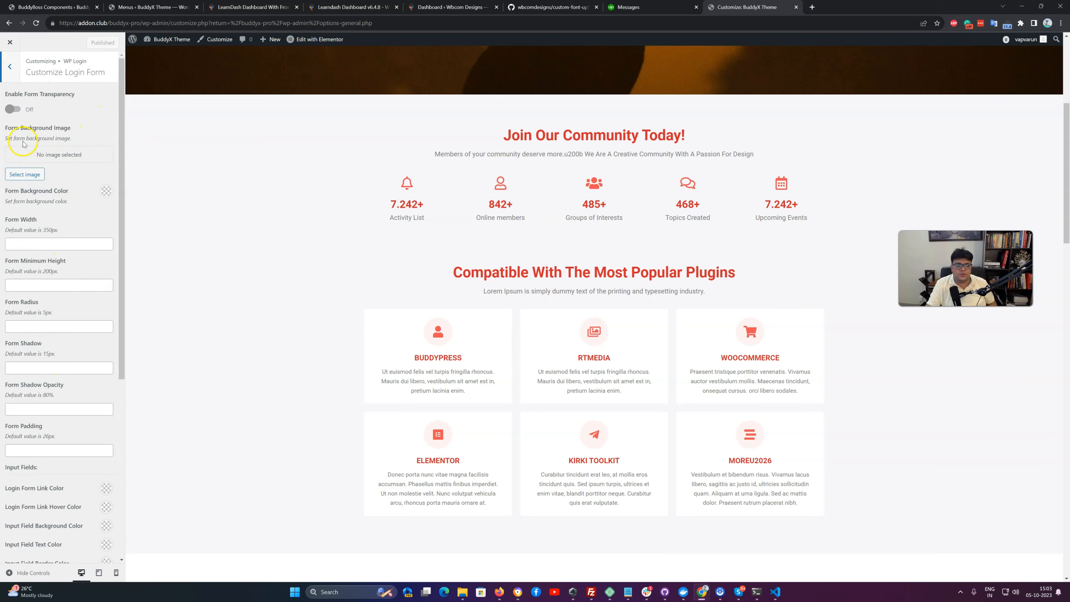
pyautogui.click(9, 68)
pyautogui.click(59, 165)
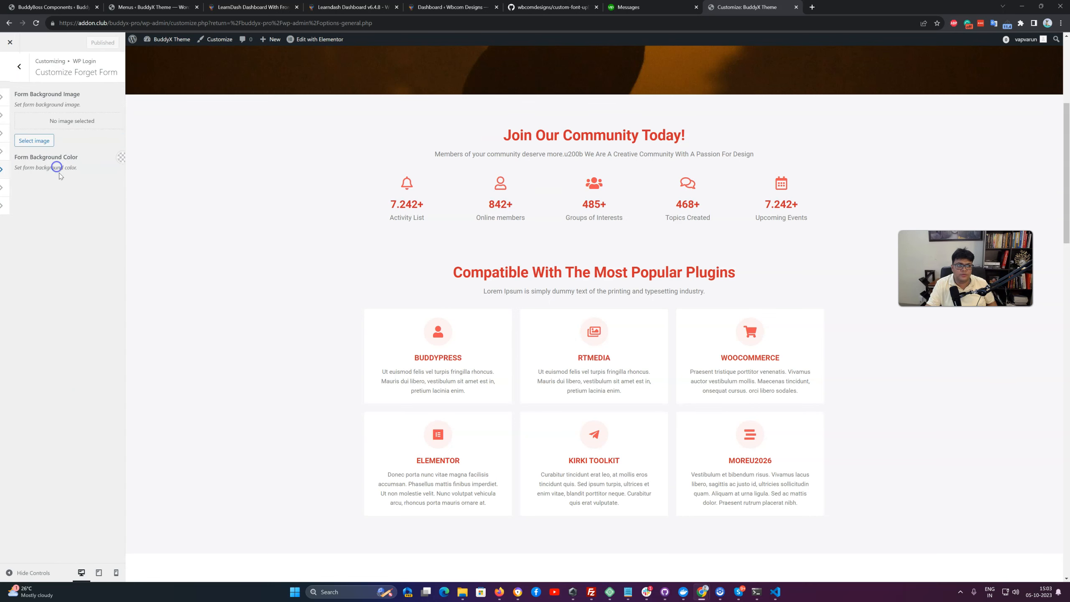
pyautogui.click(10, 71)
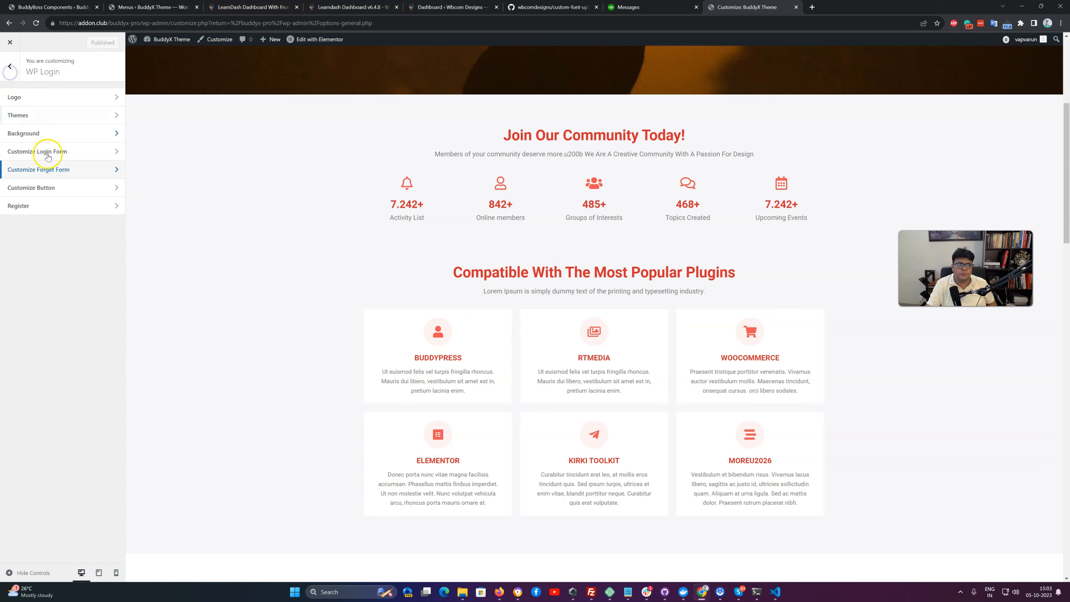
pyautogui.click(45, 194)
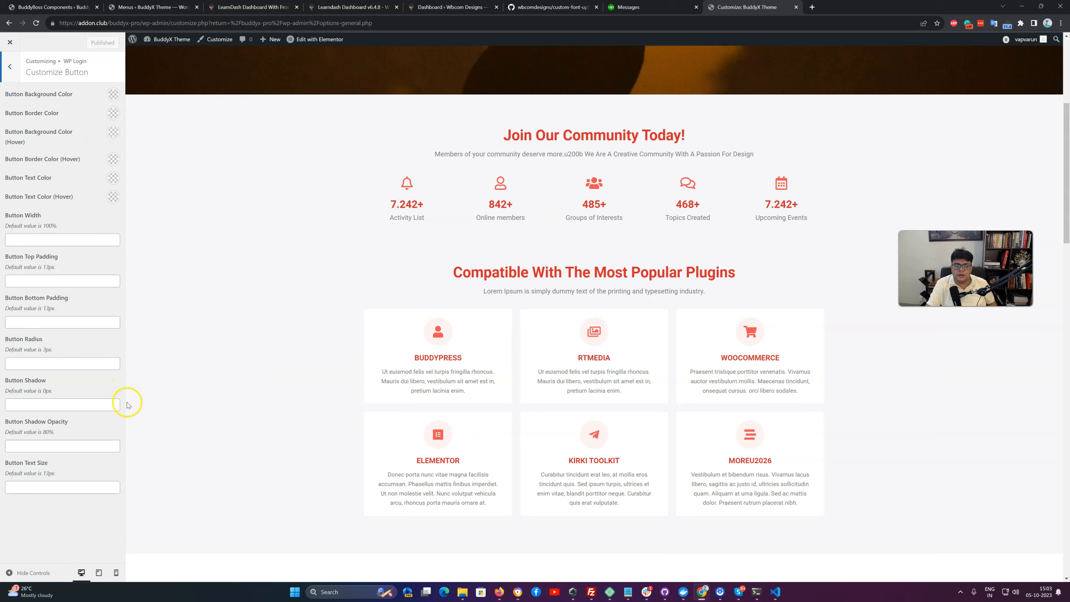
pyautogui.click(10, 66)
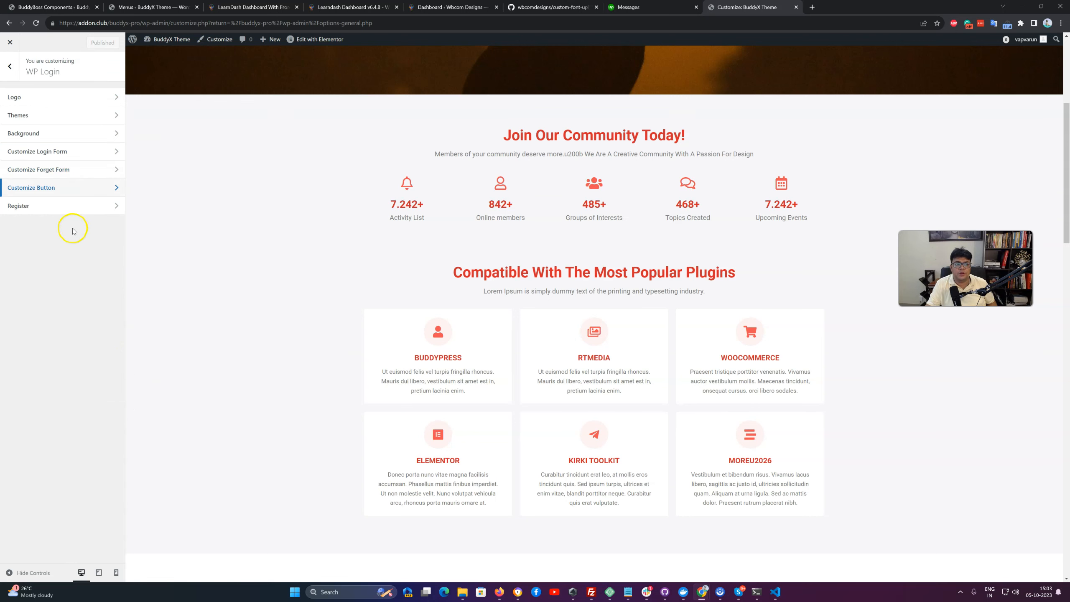
pyautogui.click(48, 206)
pyautogui.scroll(-1, 101, 451)
pyautogui.scroll(2, 90, 411)
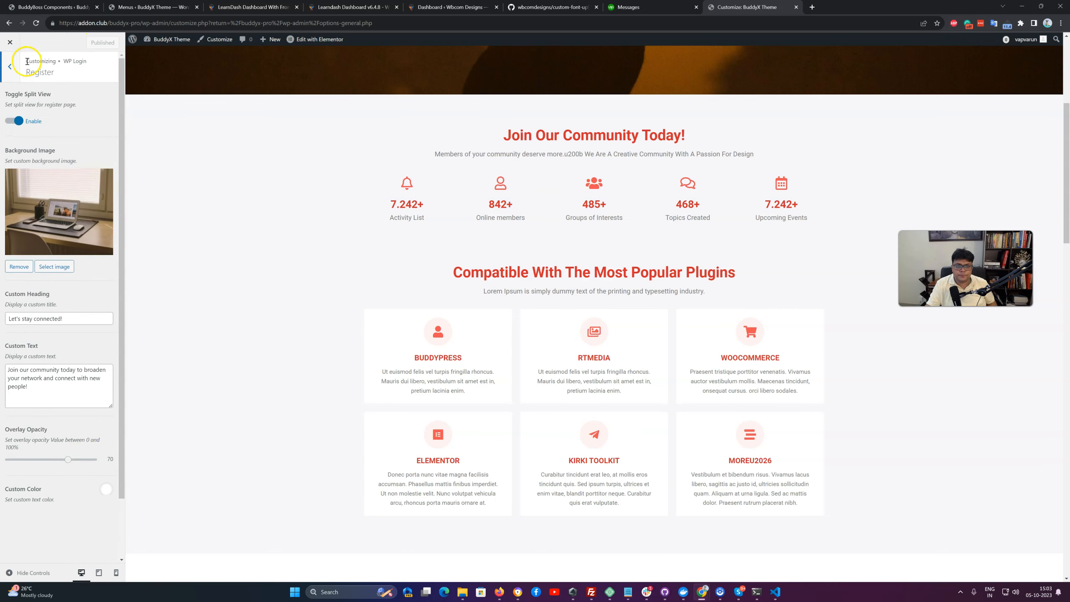